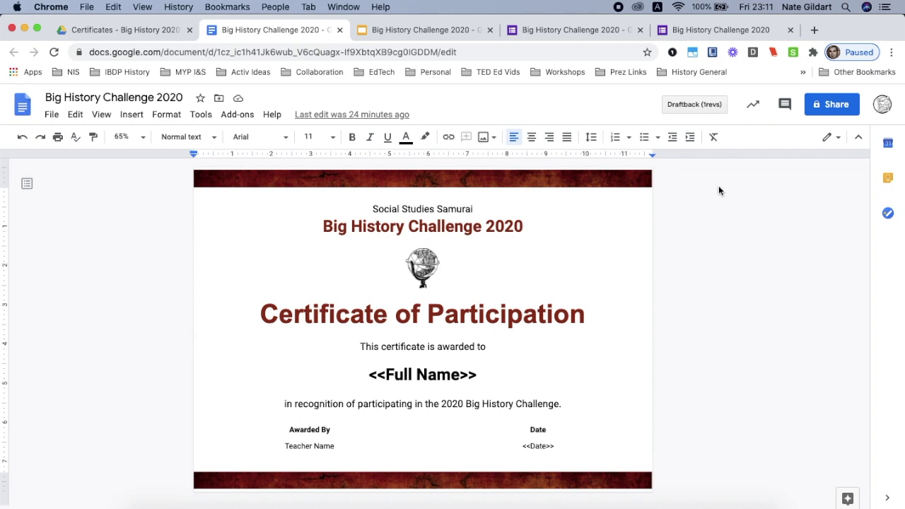
Switch to the live Big History Challenge 2020 form that asks for email address and full name.
click(716, 33)
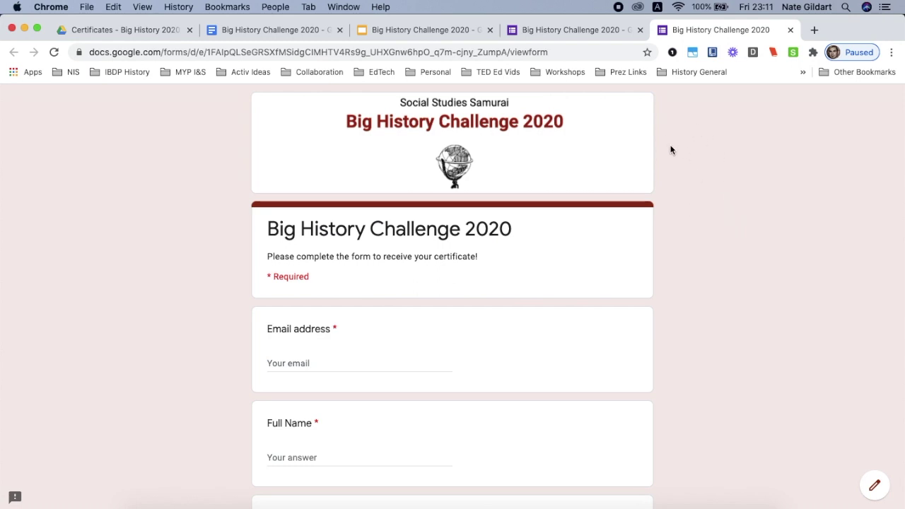
Glance at the certificate template, then scroll through the live form's Email address, Full Name and Date questions.
click(292, 31)
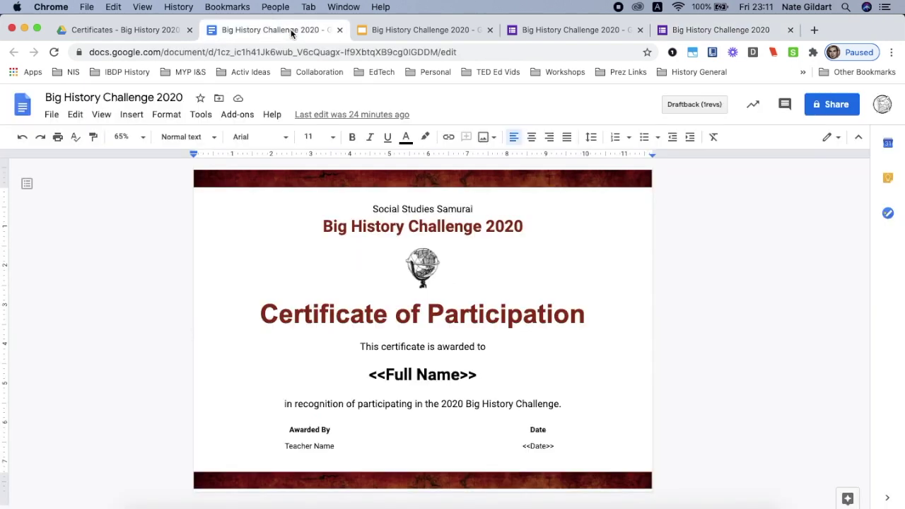
click(678, 39)
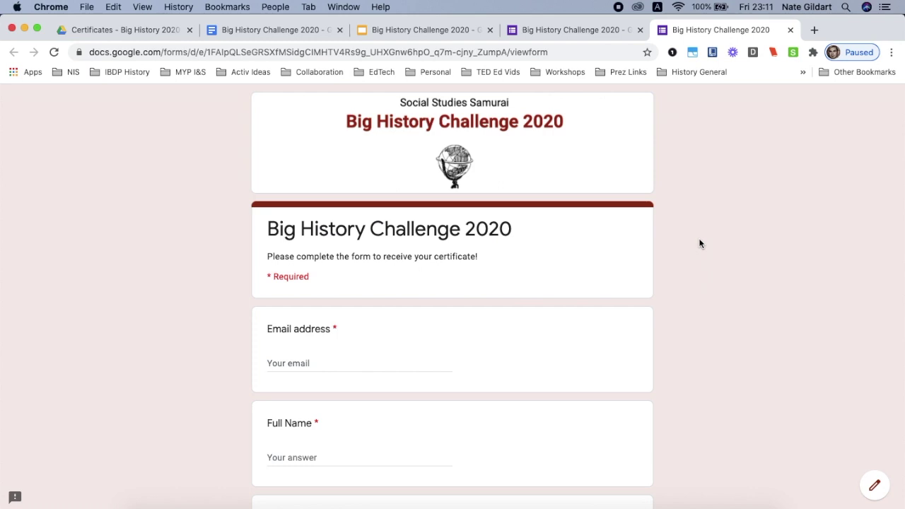
scroll(699, 243, down, 3)
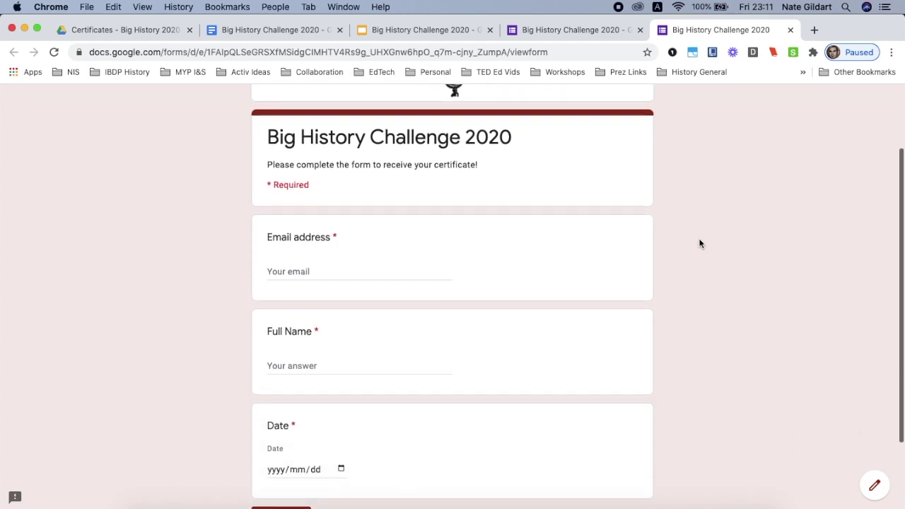
scroll(699, 243, down, 3)
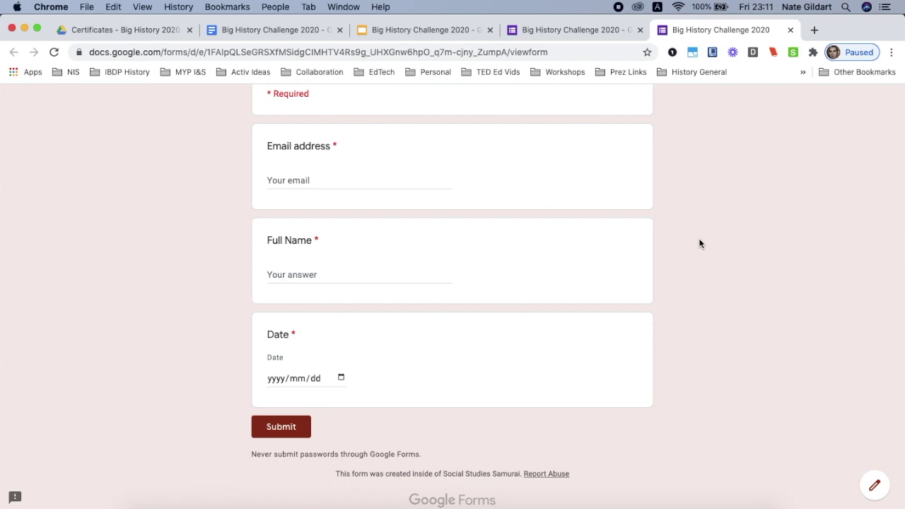
scroll(699, 243, up, 6)
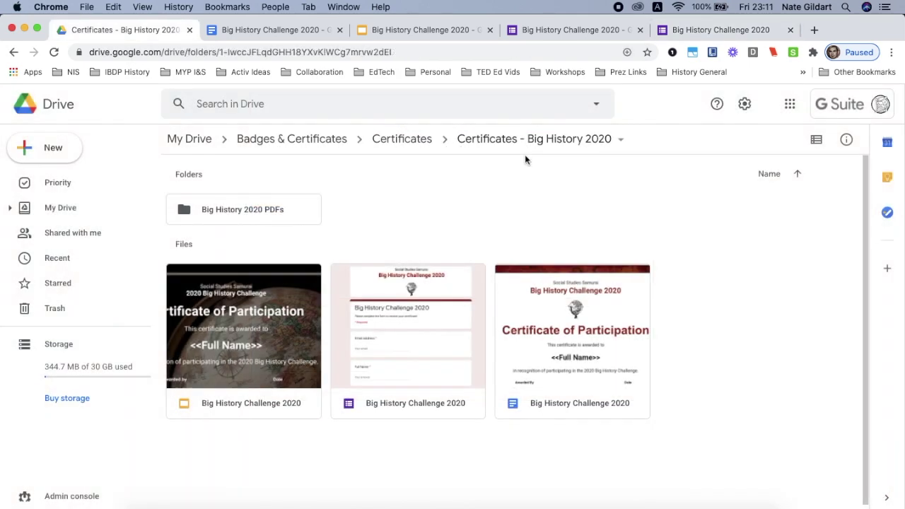
Browse the Certificates - Big History 2020 folder's PDFs folder and files, checking the Google apps list.
scroll(525, 160, up, 5)
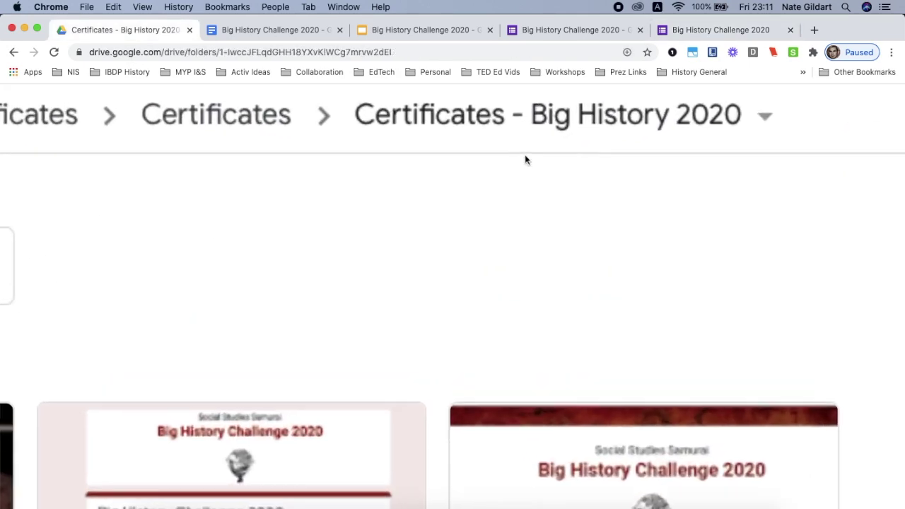
scroll(525, 160, up, 1)
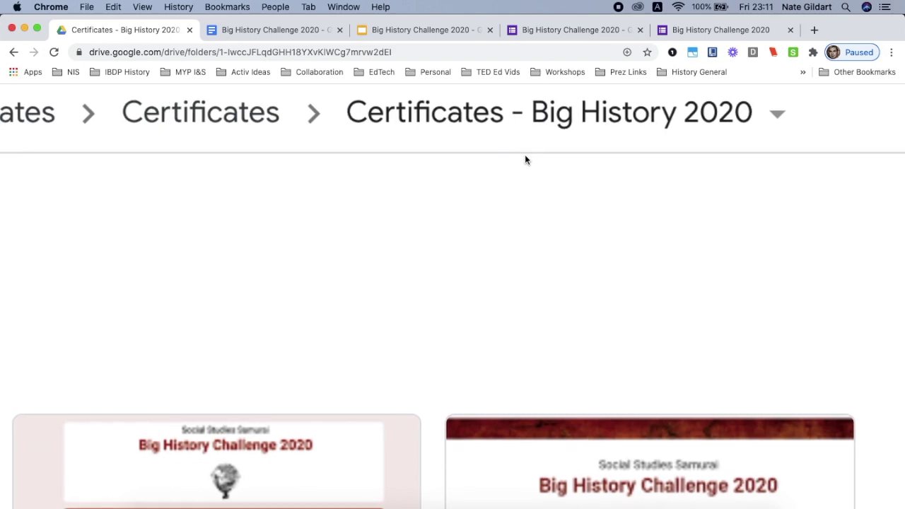
scroll(524, 160, down, 5)
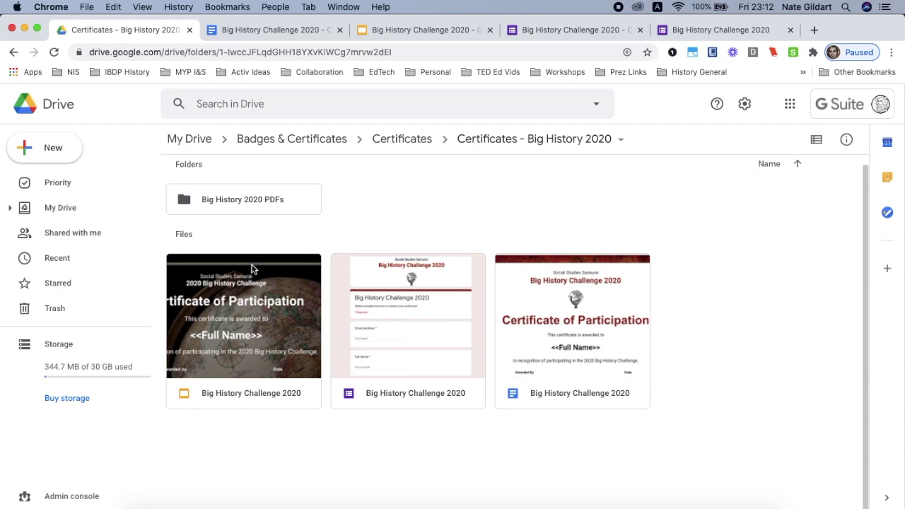
scroll(249, 218, up, 5)
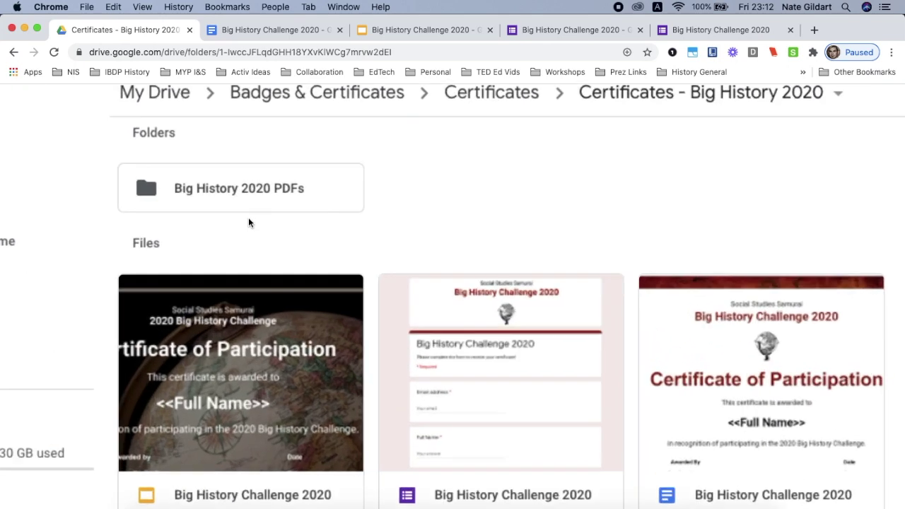
scroll(248, 223, down, 5)
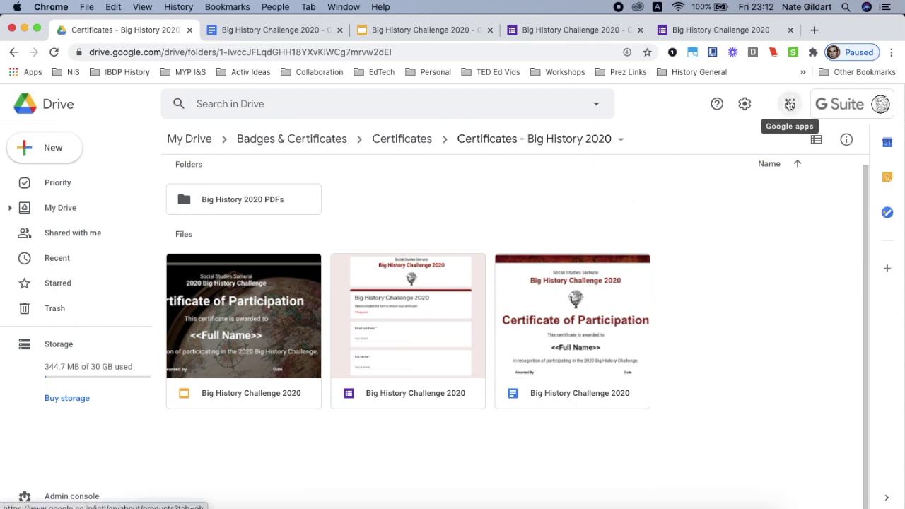
scroll(790, 105, up, 5)
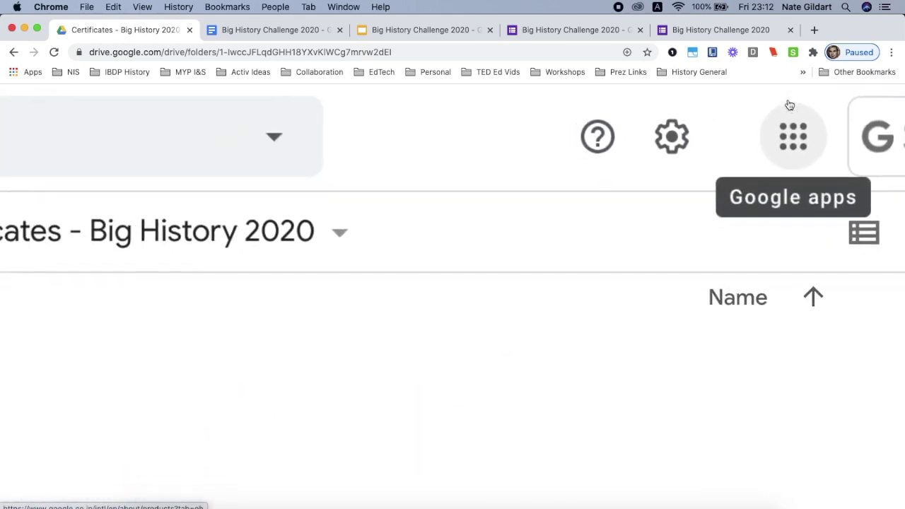
scroll(789, 104, down, 5)
click(790, 104)
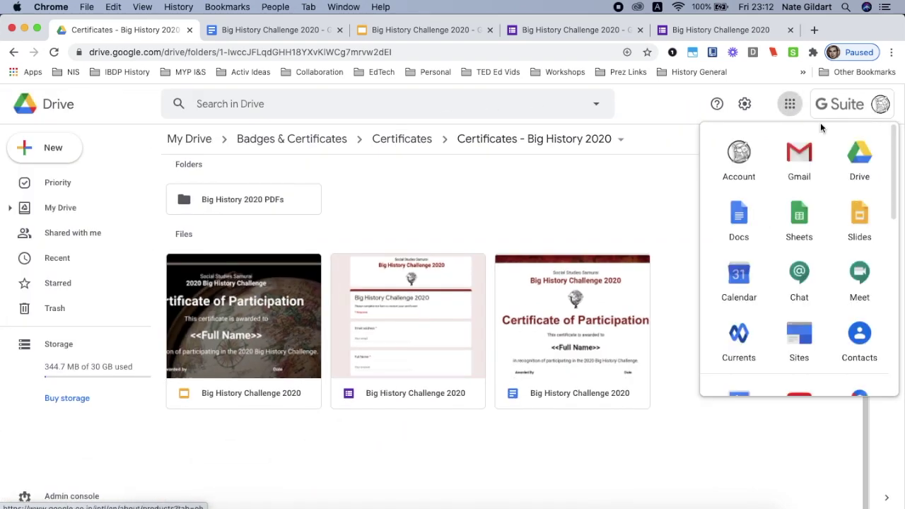
click(592, 202)
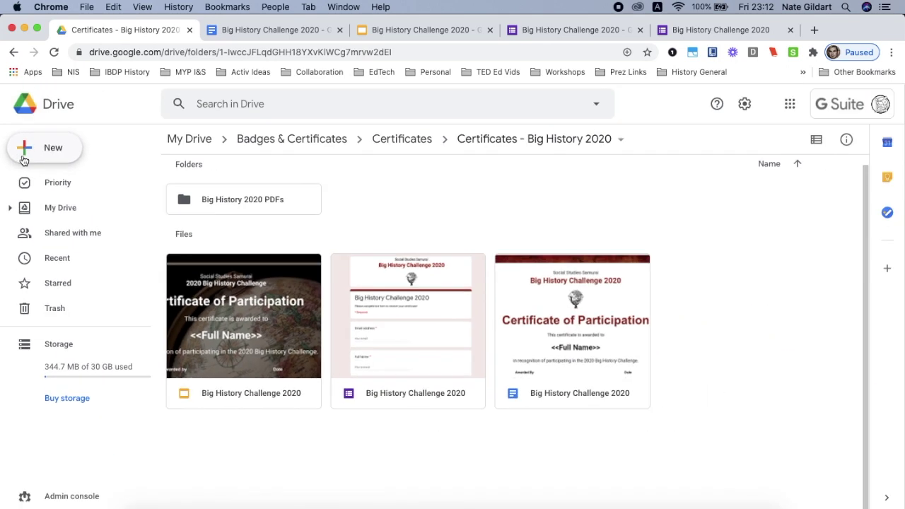
Check the New menu without creating anything, then view the Docs template and Slides certificate.
click(24, 160)
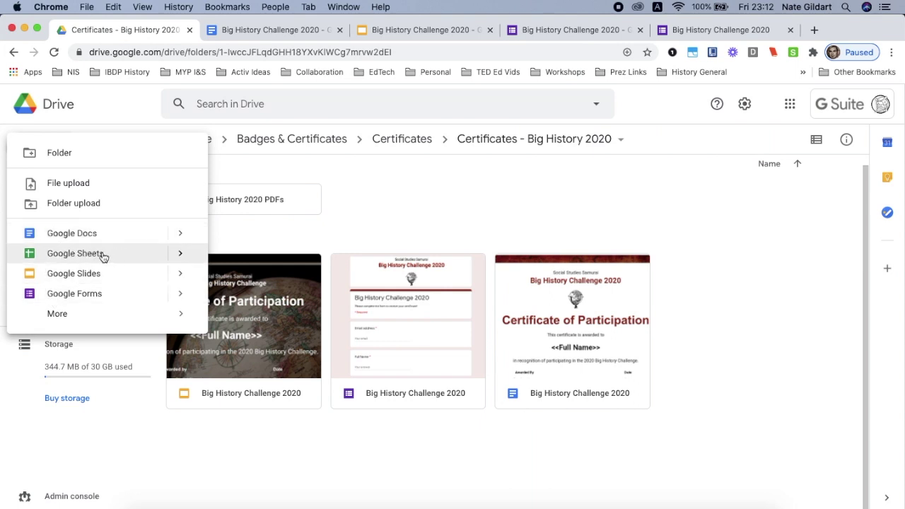
click(226, 241)
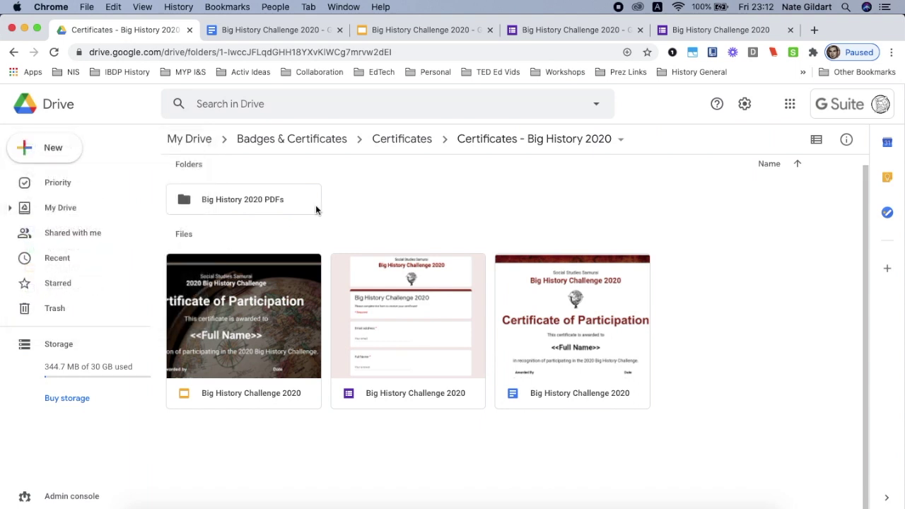
click(294, 29)
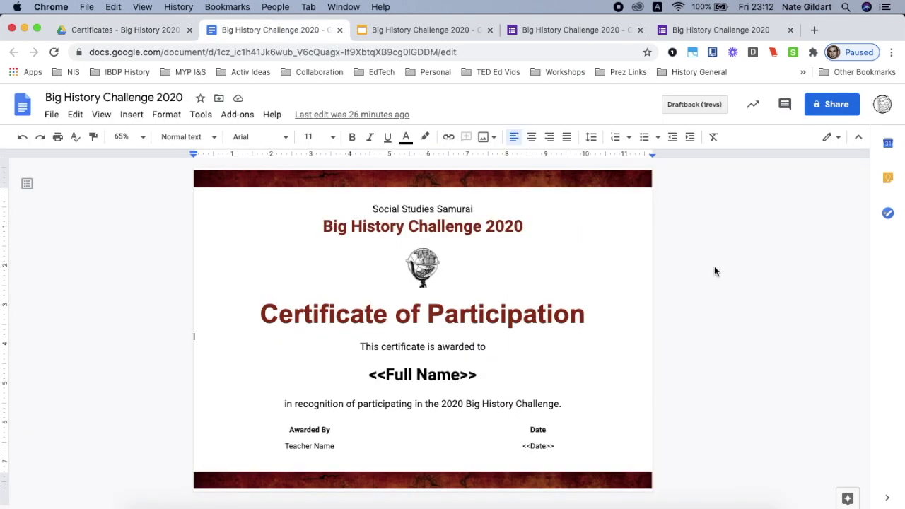
click(426, 30)
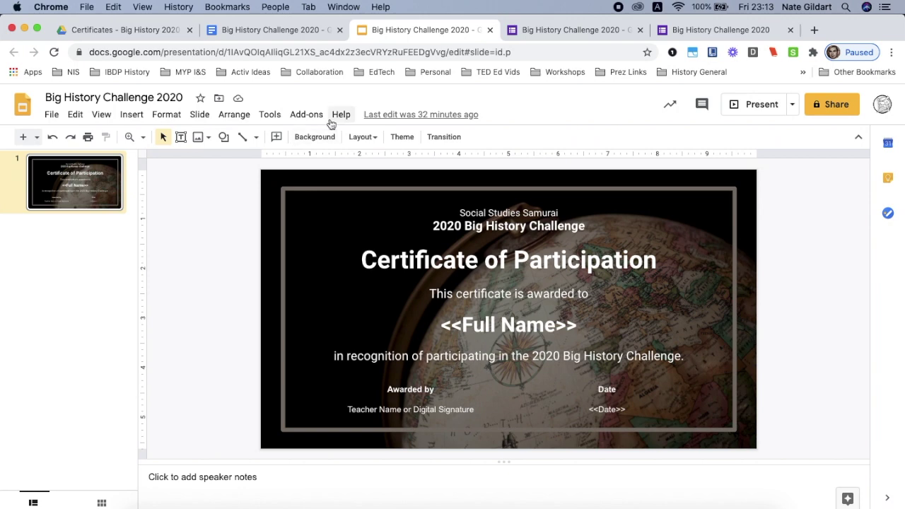
click(283, 30)
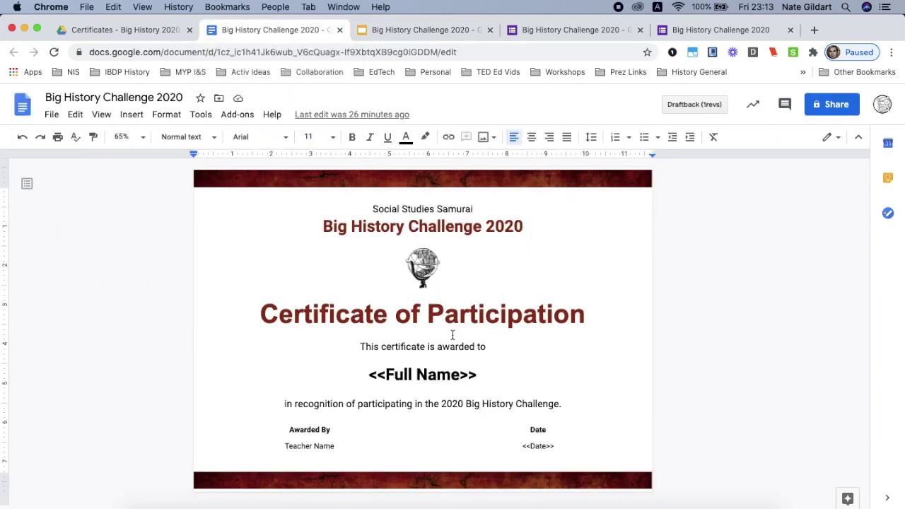
Inspect the <<Full Name>> and <<Date>> placeholders, then go to the Big History Challenge 2020 form editor.
scroll(367, 374, up, 5)
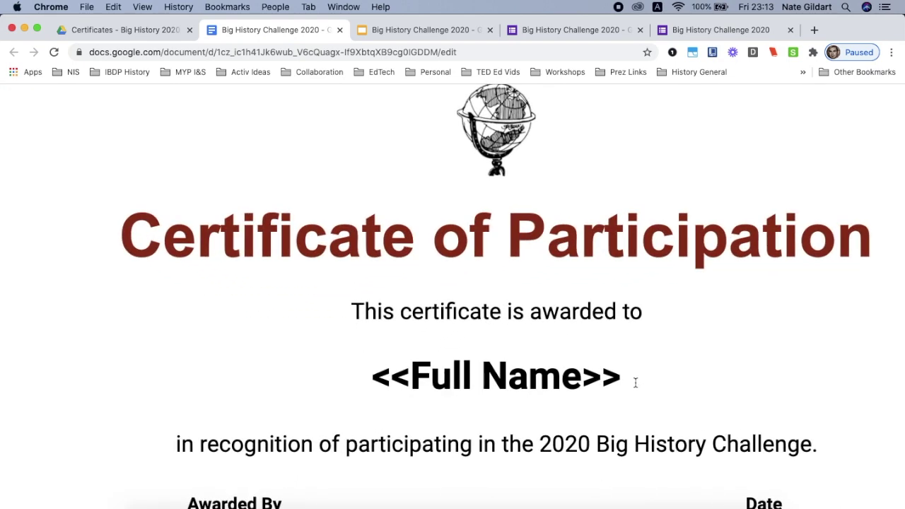
scroll(456, 381, down, 5)
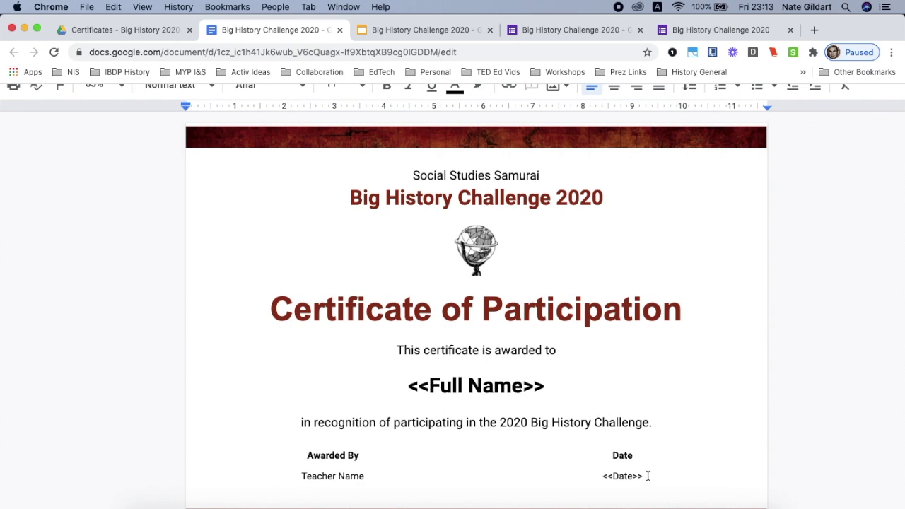
scroll(645, 472, down, 3)
scroll(646, 428, up, 5)
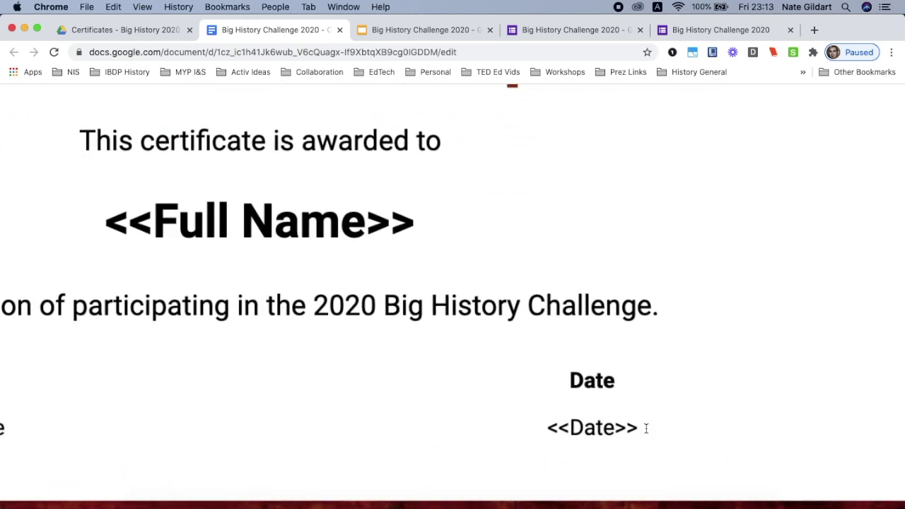
scroll(646, 428, down, 5)
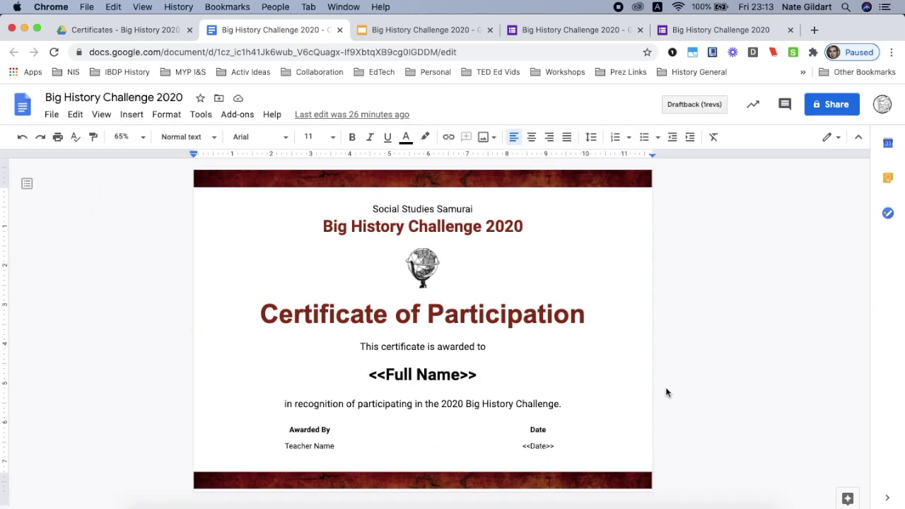
click(559, 33)
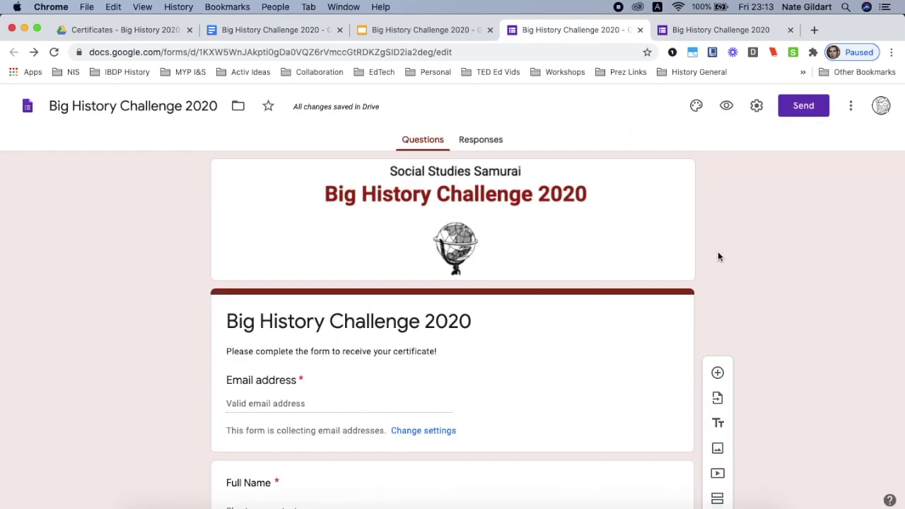
Scroll through the editor's Email address, Full Name and Date questions, then return to the Docs template.
scroll(718, 256, down, 4)
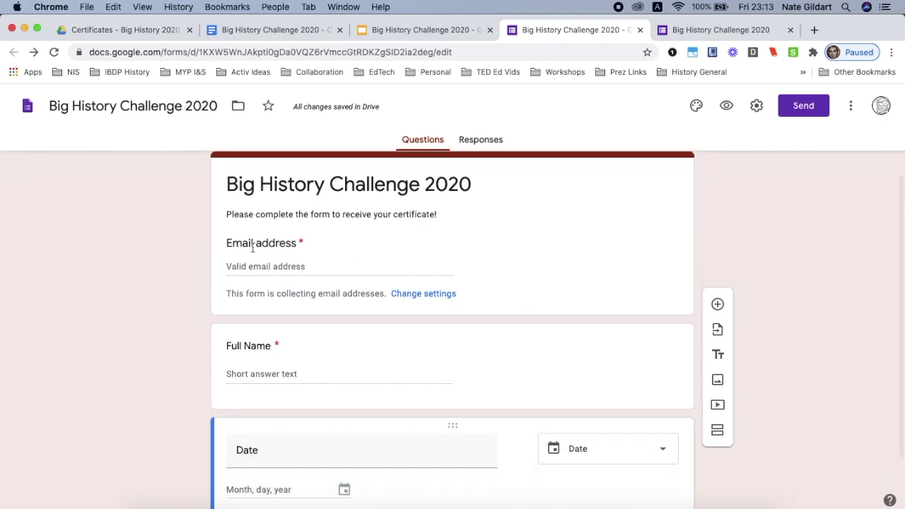
scroll(264, 251, up, 5)
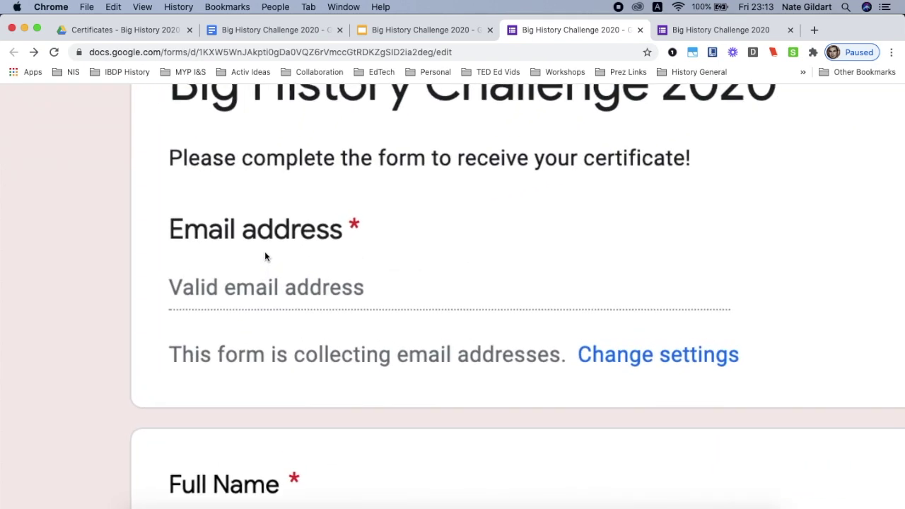
scroll(265, 251, down, 5)
scroll(265, 256, down, 3)
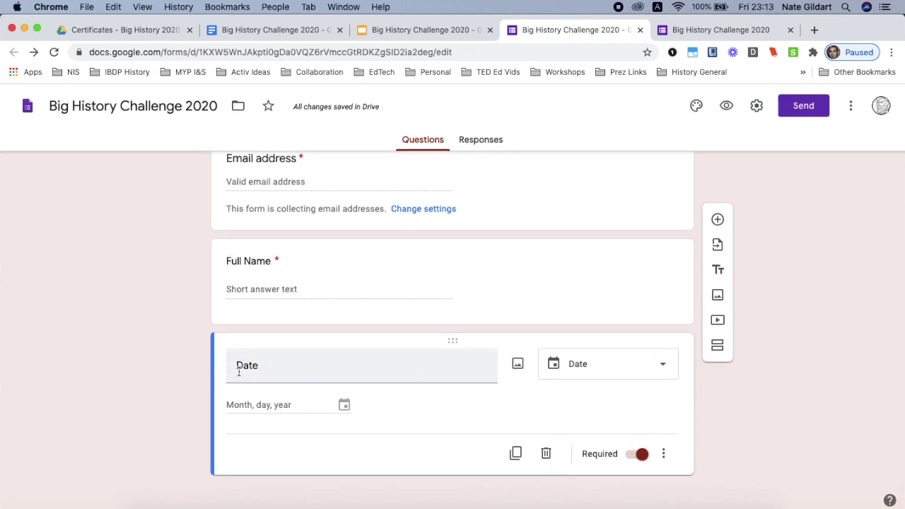
click(297, 34)
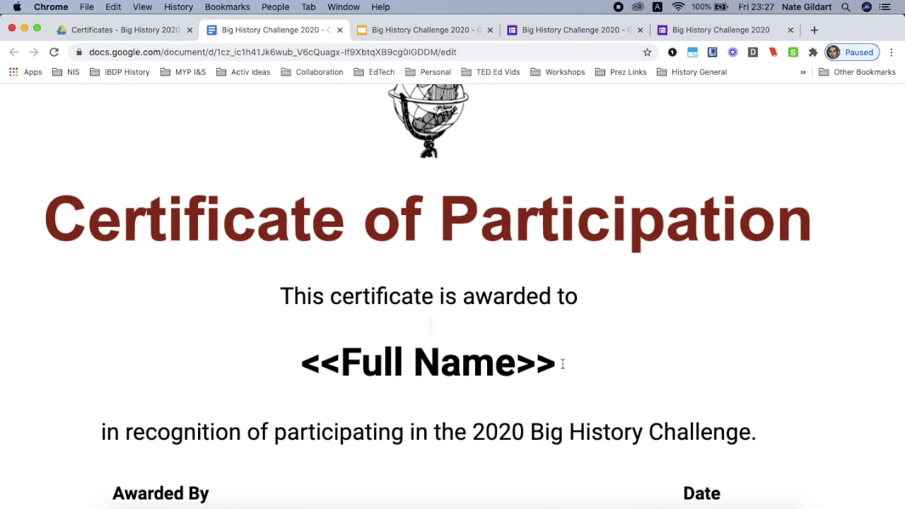
Scroll through the live form's Email address, Full Name and Date fields, then return to the Docs template.
scroll(563, 363, down, 3)
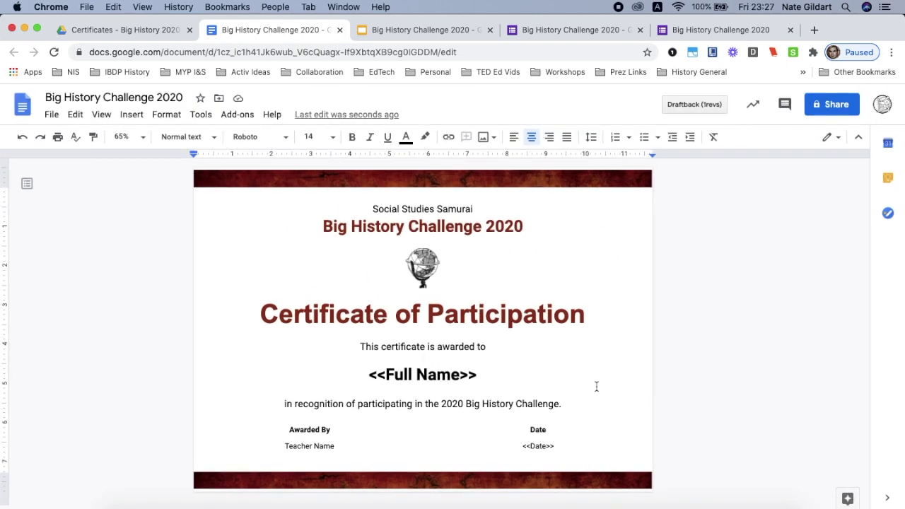
click(698, 35)
scroll(625, 350, down, 5)
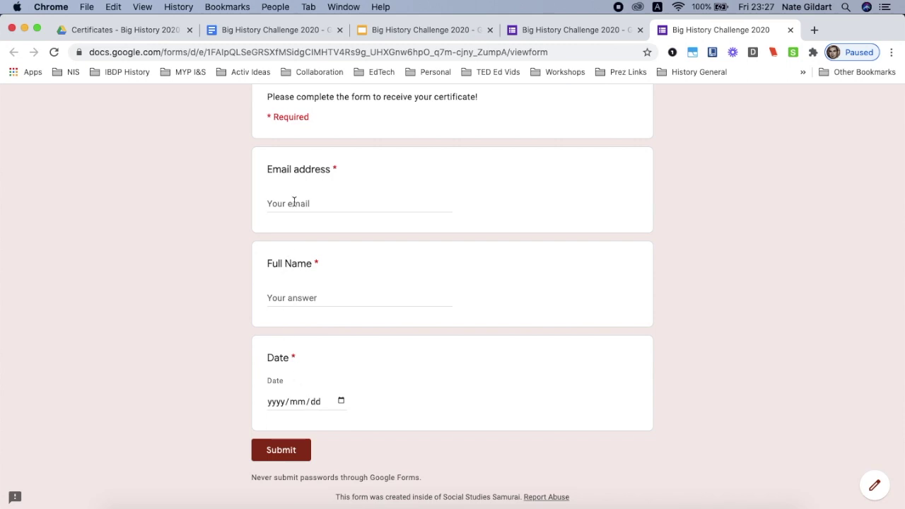
scroll(293, 202, up, 5)
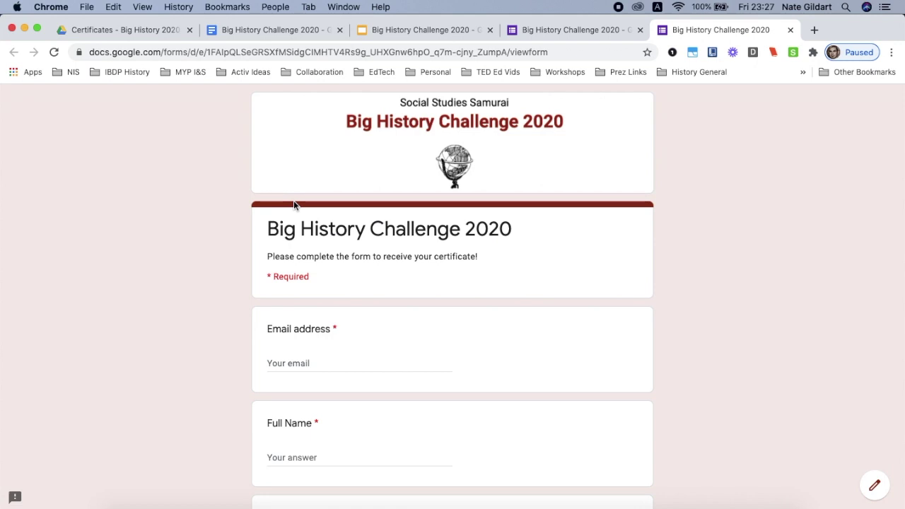
scroll(294, 202, down, 3)
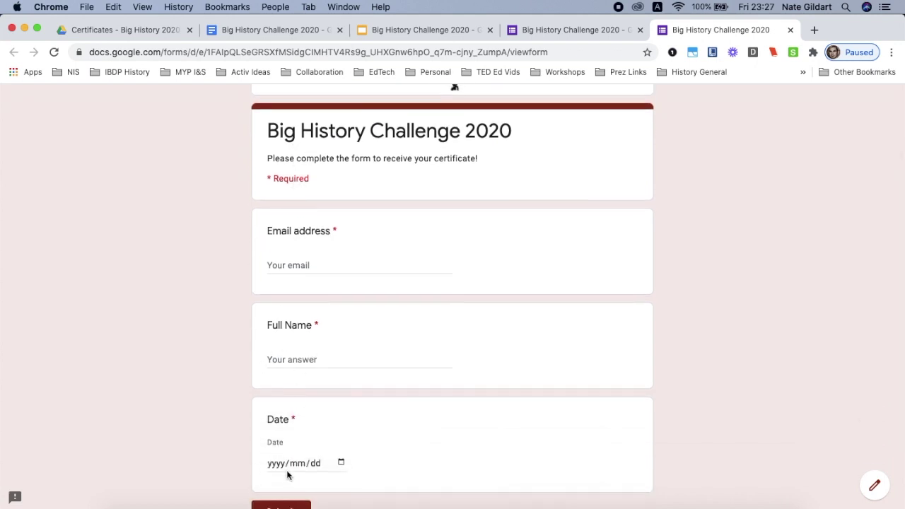
scroll(221, 372, up, 3)
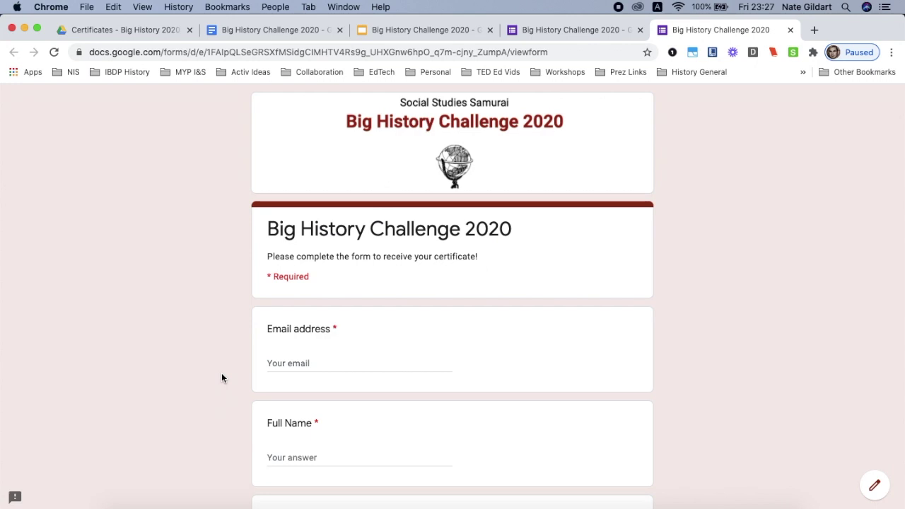
click(304, 29)
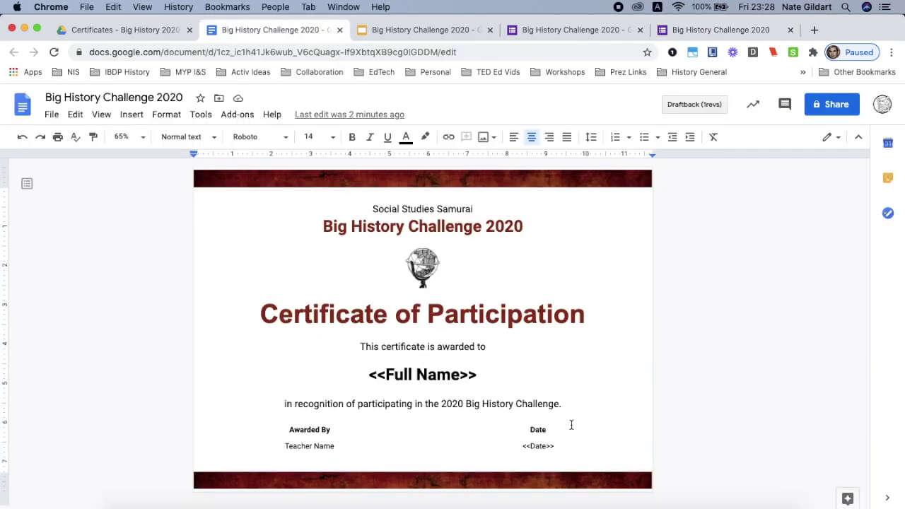
Type an <<Email Address>> tag right after <<Full Name>>, then select and remove it from that line.
click(700, 31)
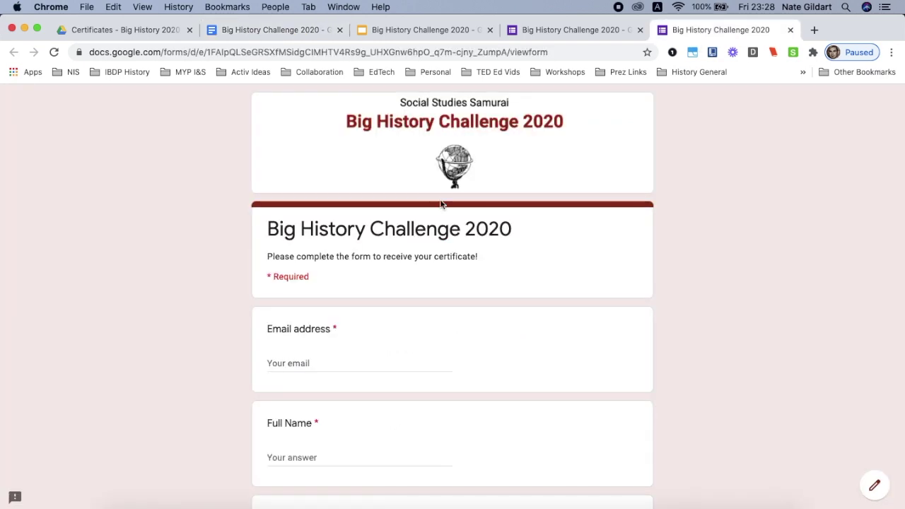
key(super+2)
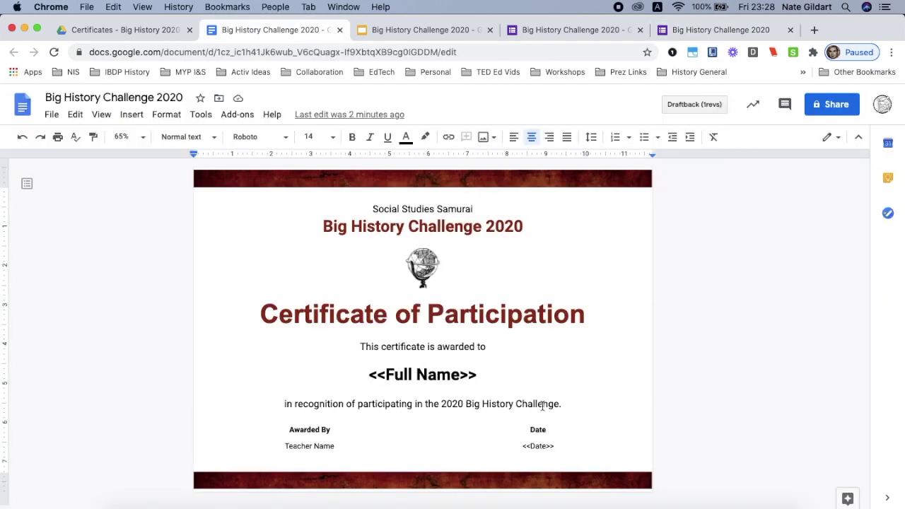
click(502, 379)
text(<<)
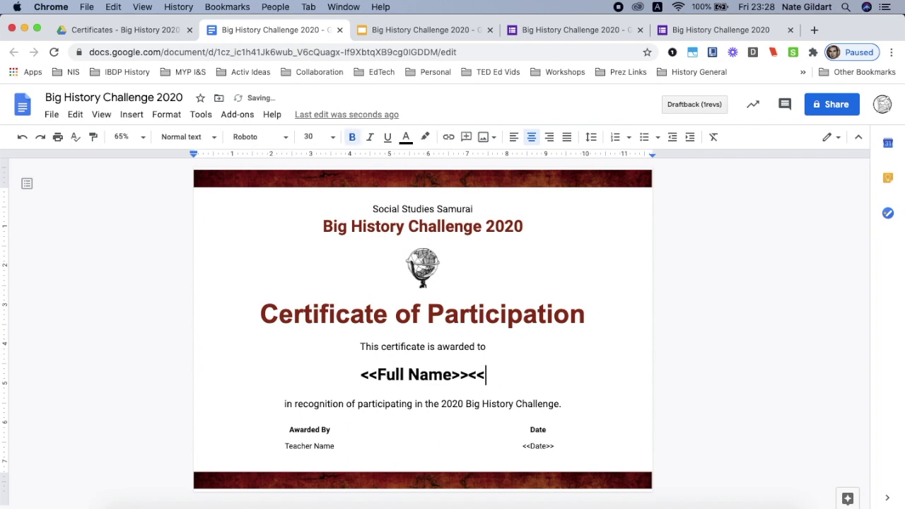
text(Email Address)
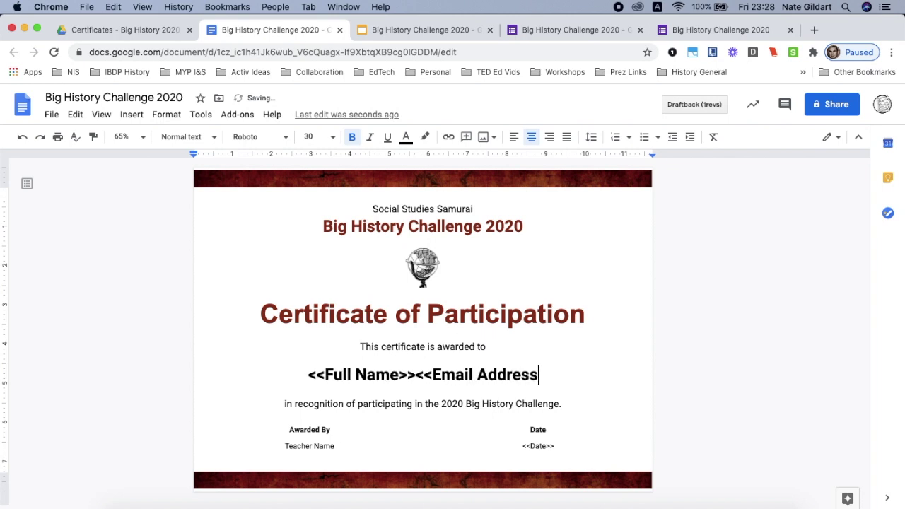
text(>>)
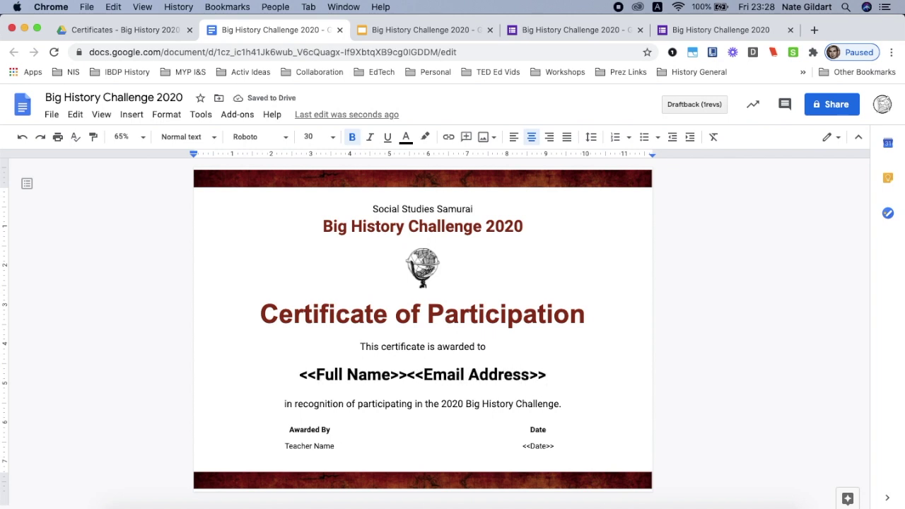
click(408, 376)
shift+click(546, 375)
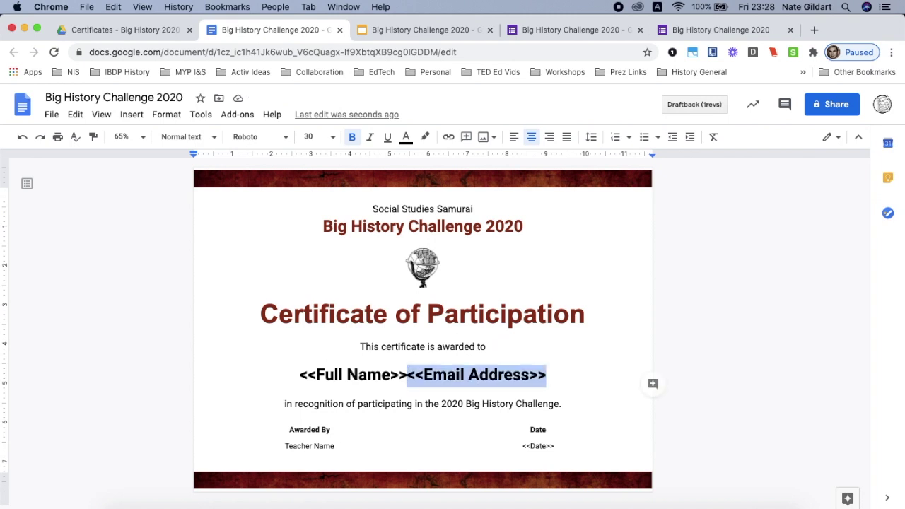
key(BackSpace)
Reveal the hidden text after <<Date>> by making it red at font size 30.
click(555, 455)
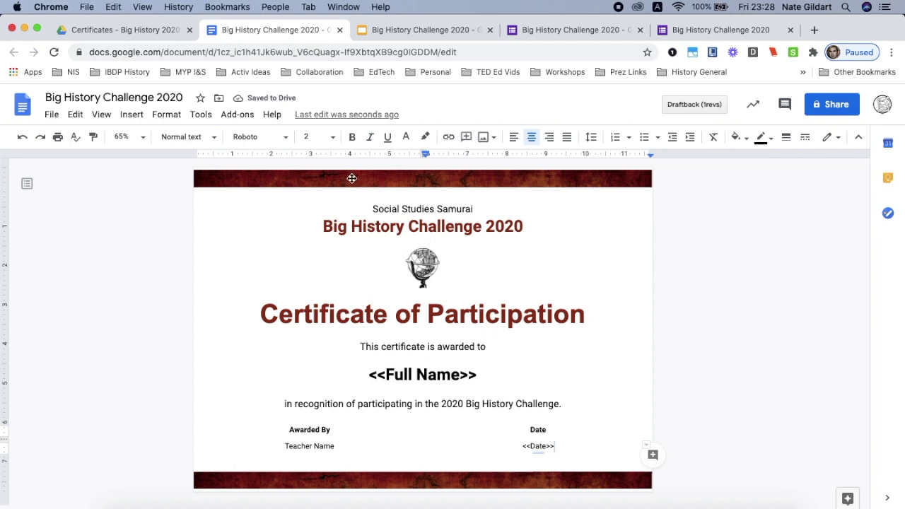
click(406, 136)
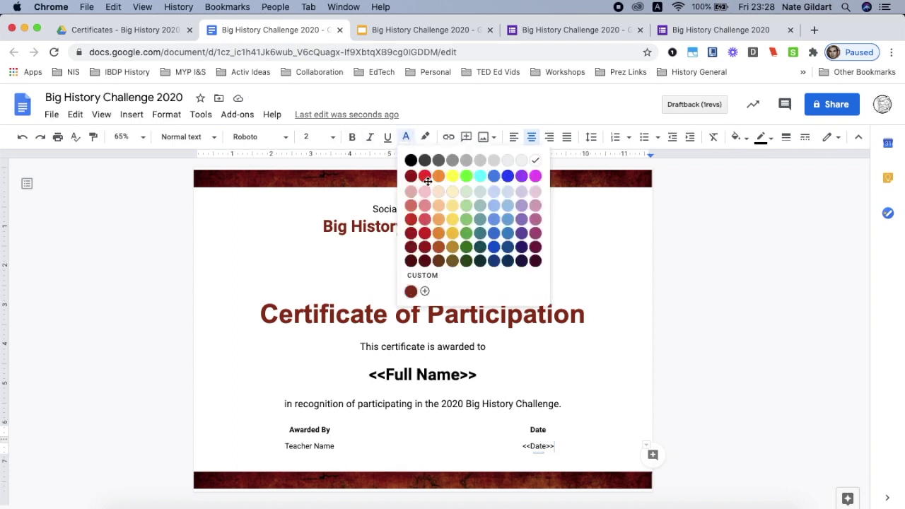
click(424, 176)
click(312, 137)
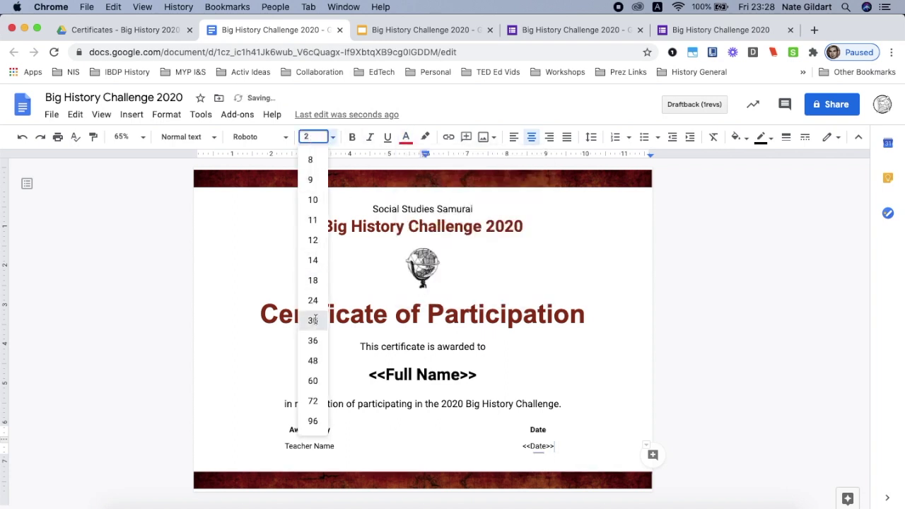
click(313, 320)
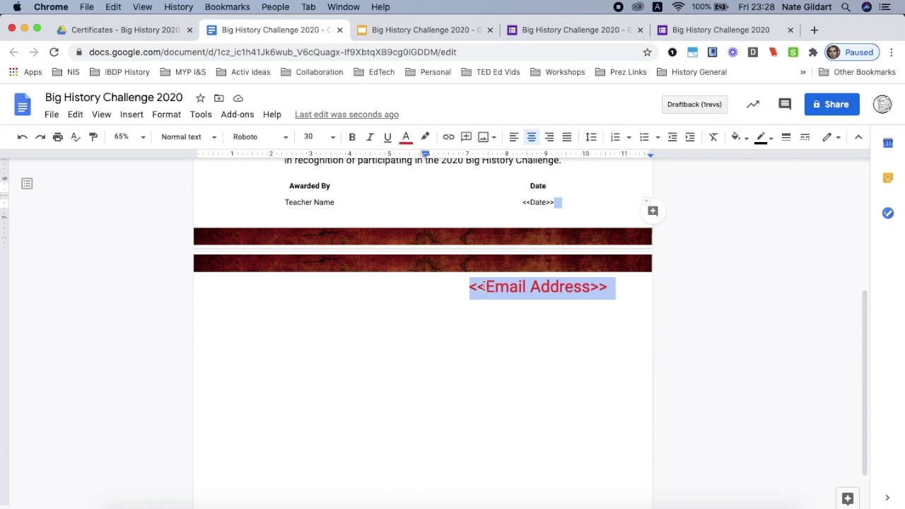
Hide the <<Email Address>> tag again as 2 pt white text.
scroll(481, 286, up, 5)
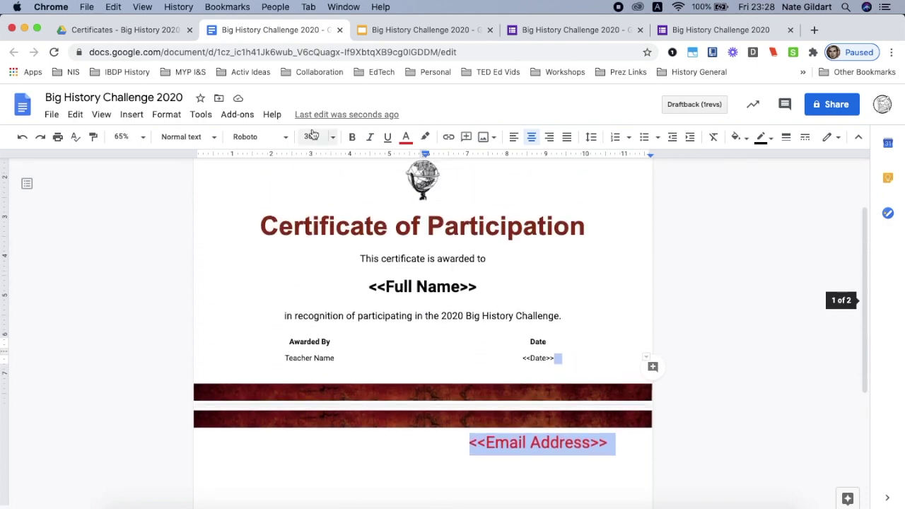
click(312, 136)
text(2)
key(Return)
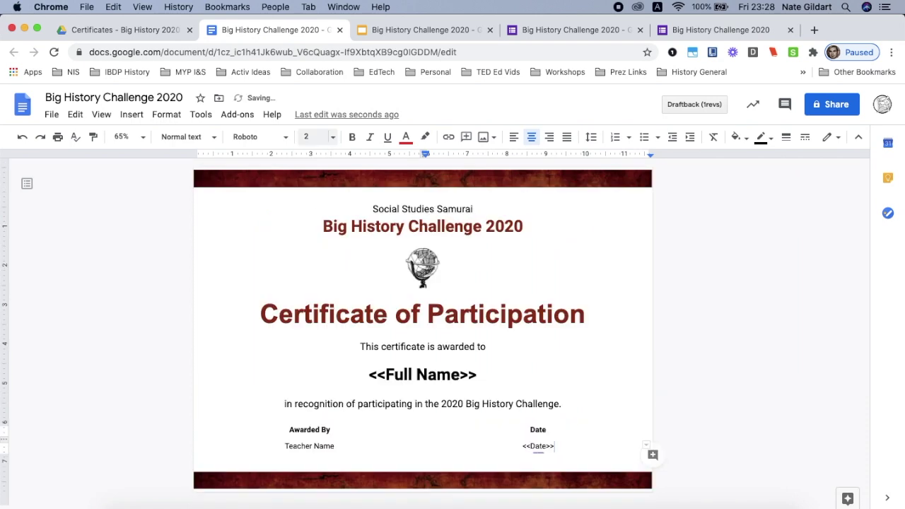
click(405, 136)
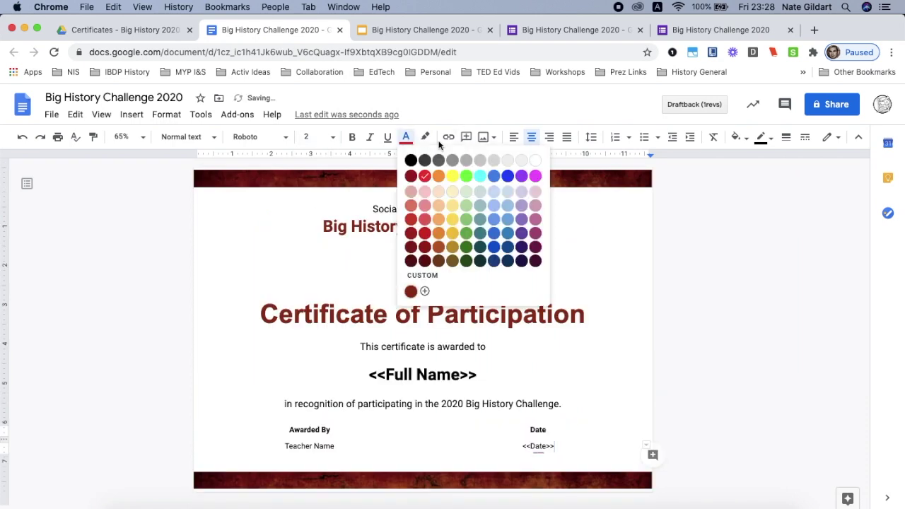
click(531, 157)
click(600, 441)
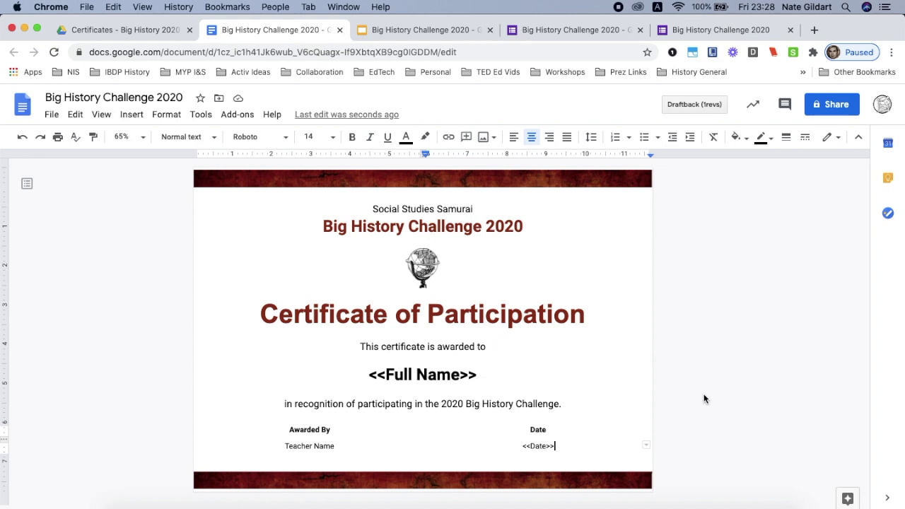
click(446, 31)
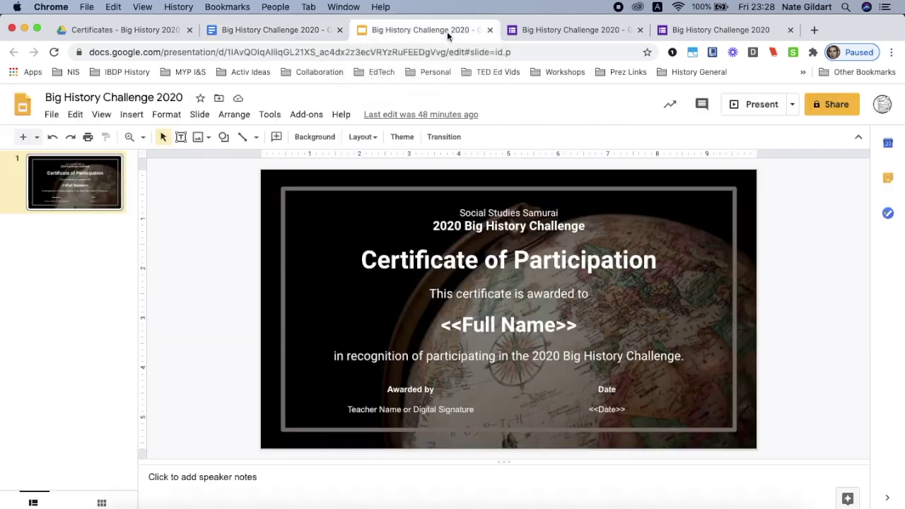
Draw a white <<Email Address>> text box at the slide's upper left and send it to back.
click(181, 136)
drag(302, 203, 408, 234)
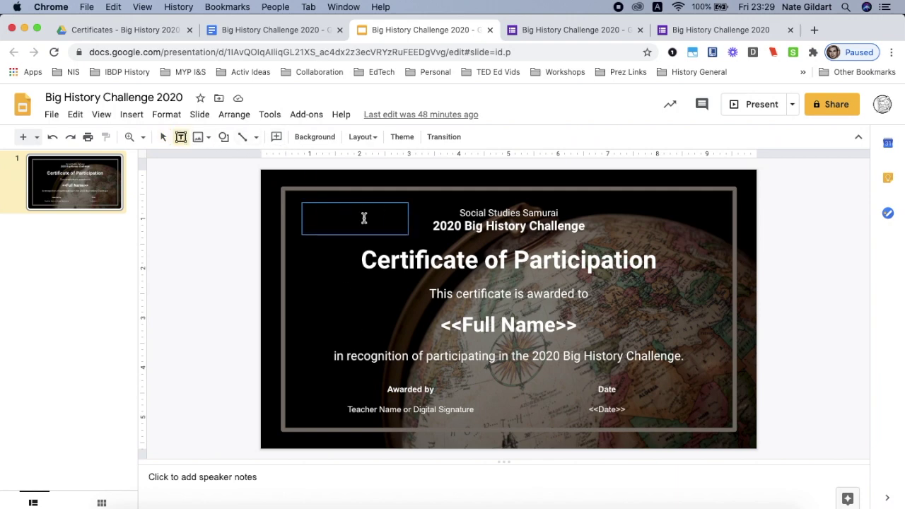
click(539, 138)
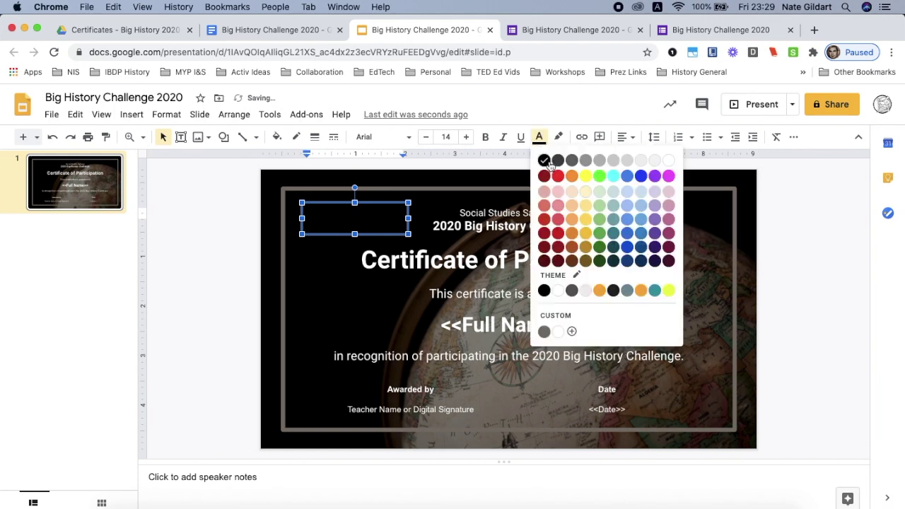
click(667, 161)
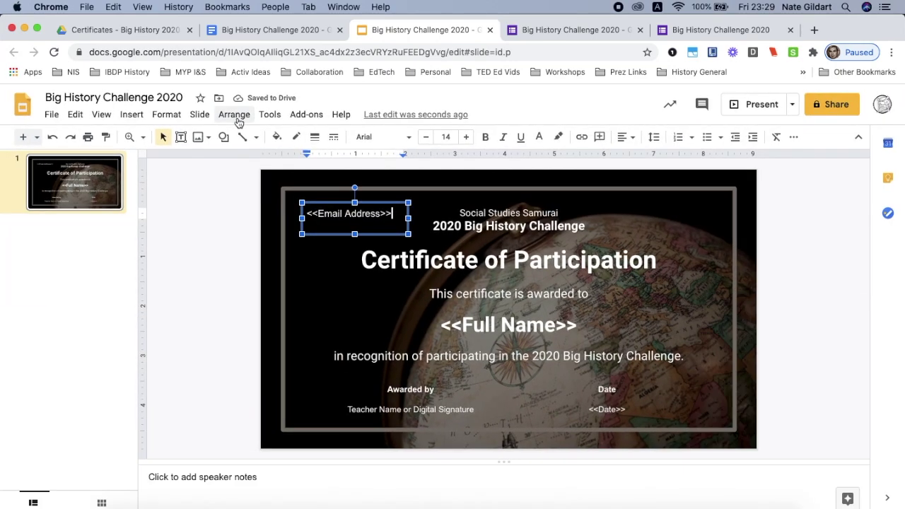
click(235, 116)
mouse_move(248, 137)
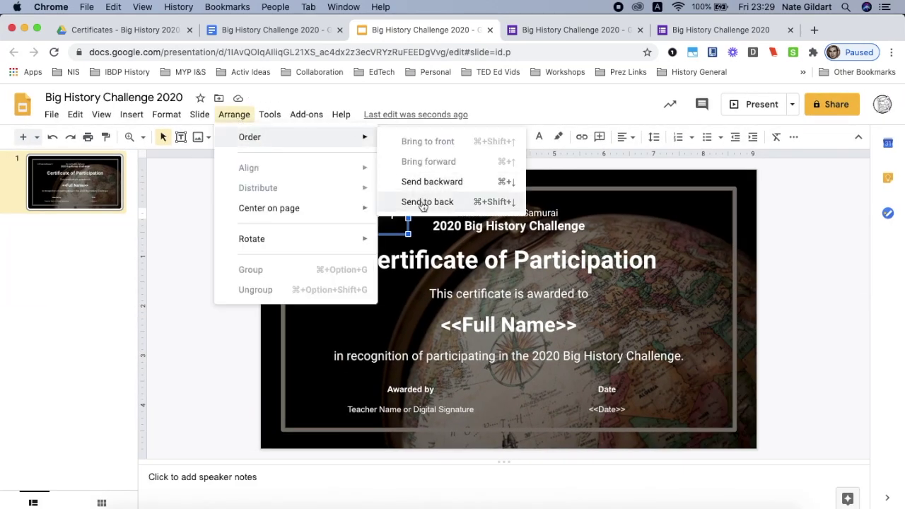
click(418, 204)
click(214, 273)
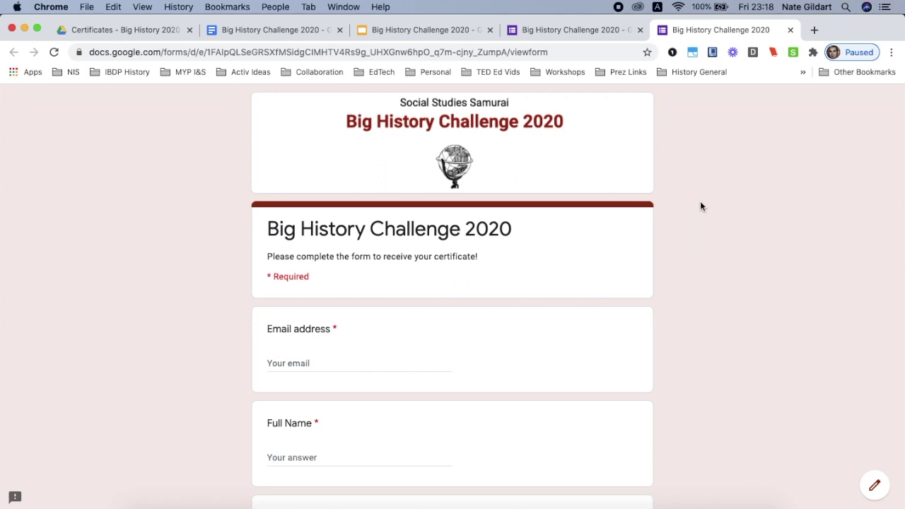
From the Responses tab, create a new linked spreadsheet, Big History Challenge 2020 (Responses).
scroll(700, 205, down, 5)
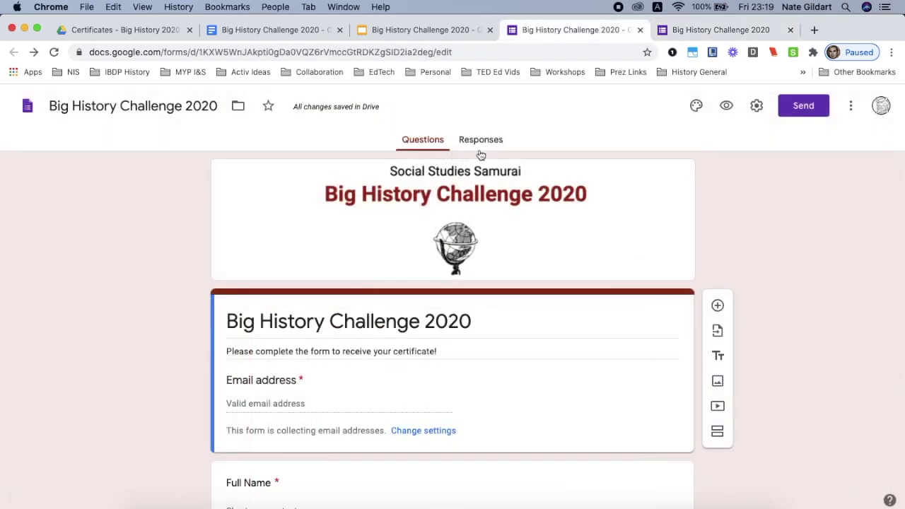
scroll(481, 155, up, 5)
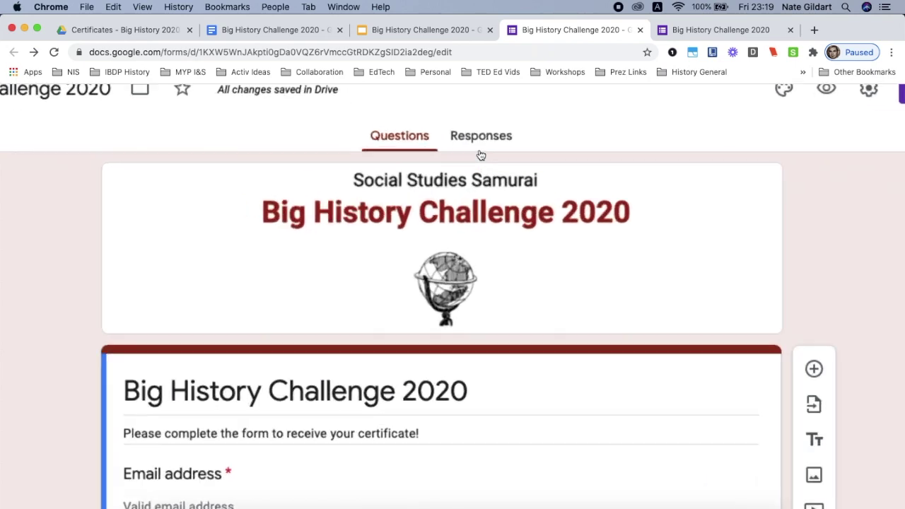
scroll(481, 155, down, 5)
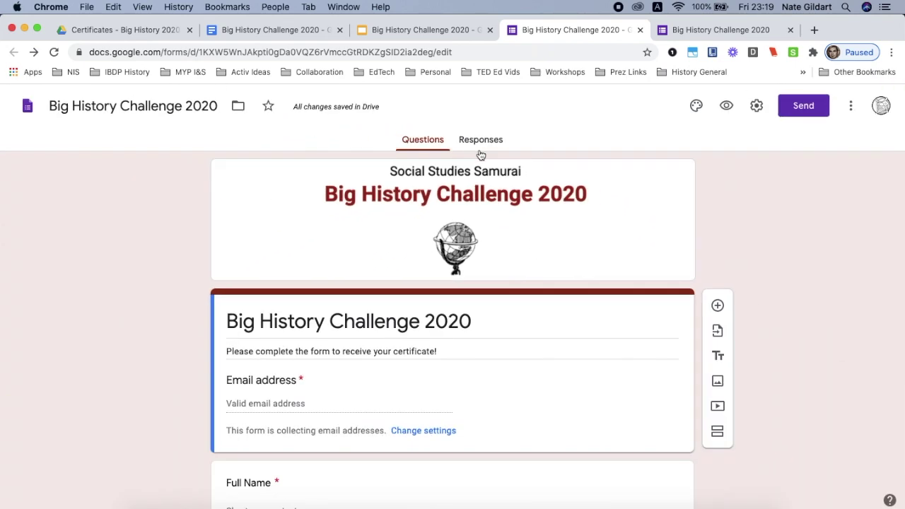
click(486, 138)
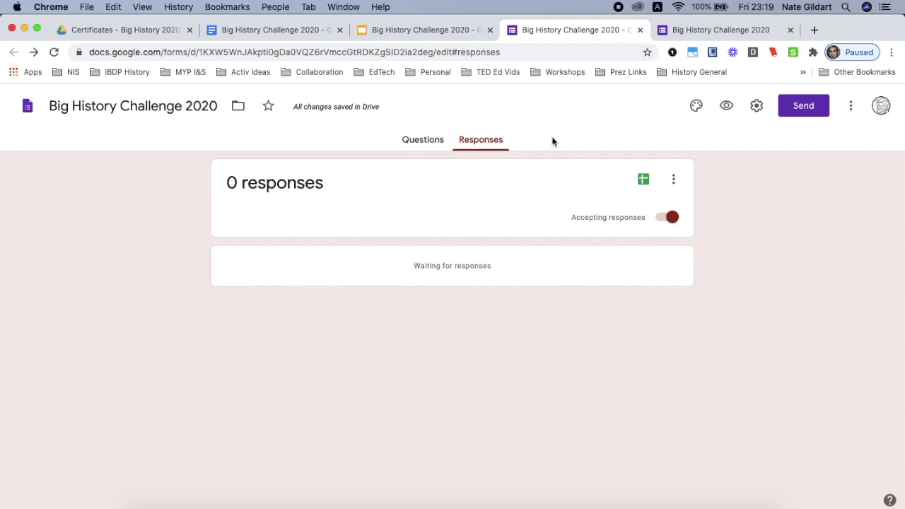
scroll(646, 182, up, 5)
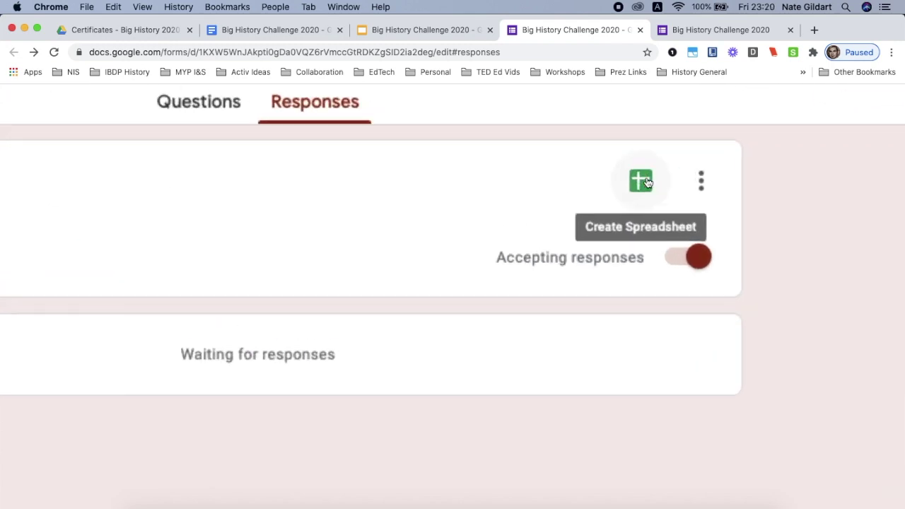
scroll(647, 182, down, 5)
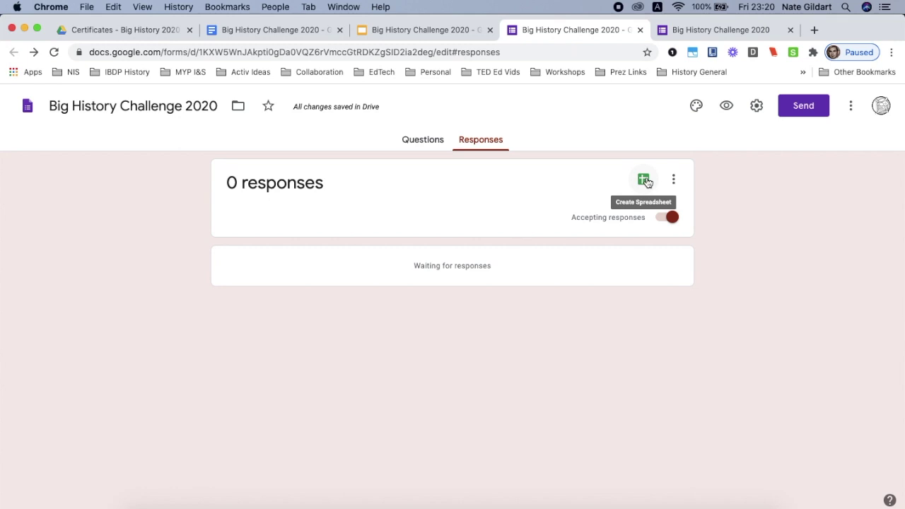
click(646, 182)
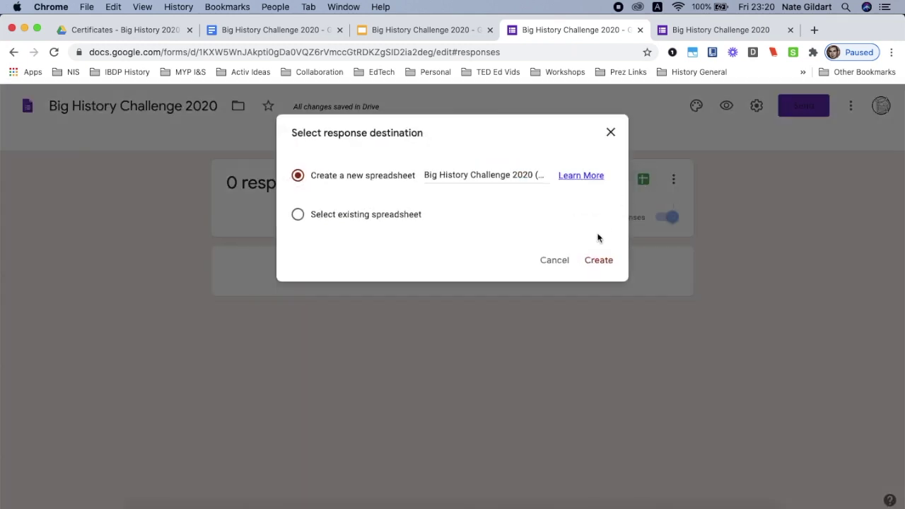
click(596, 262)
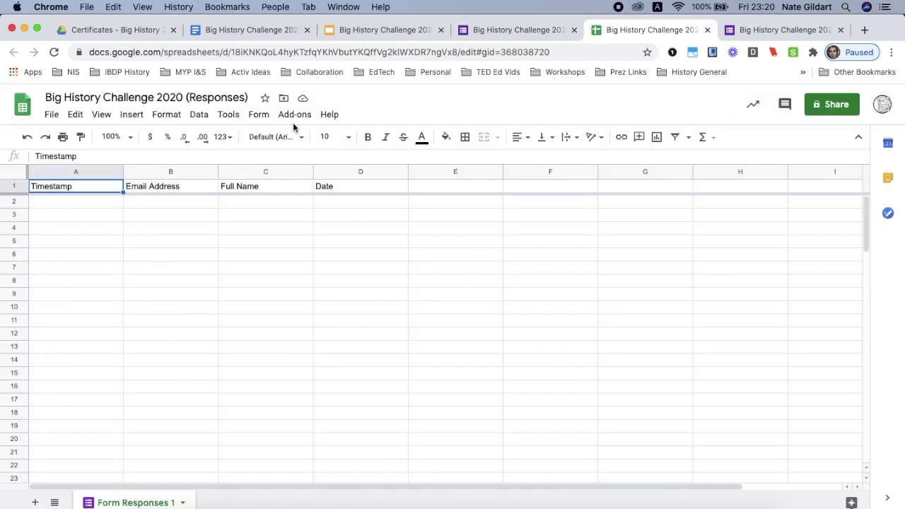
Open the Get add-ons store from the Add-ons menu in the responses spreadsheet.
scroll(293, 123, up, 5)
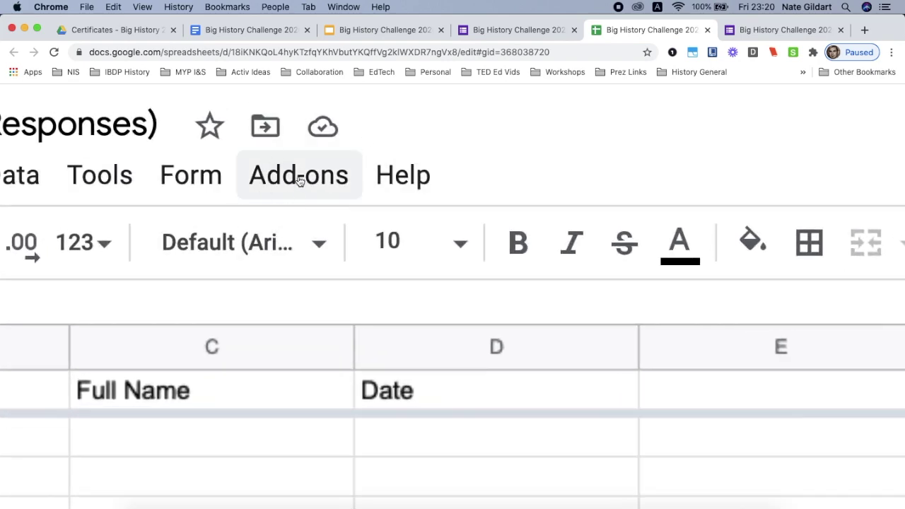
scroll(299, 181, down, 5)
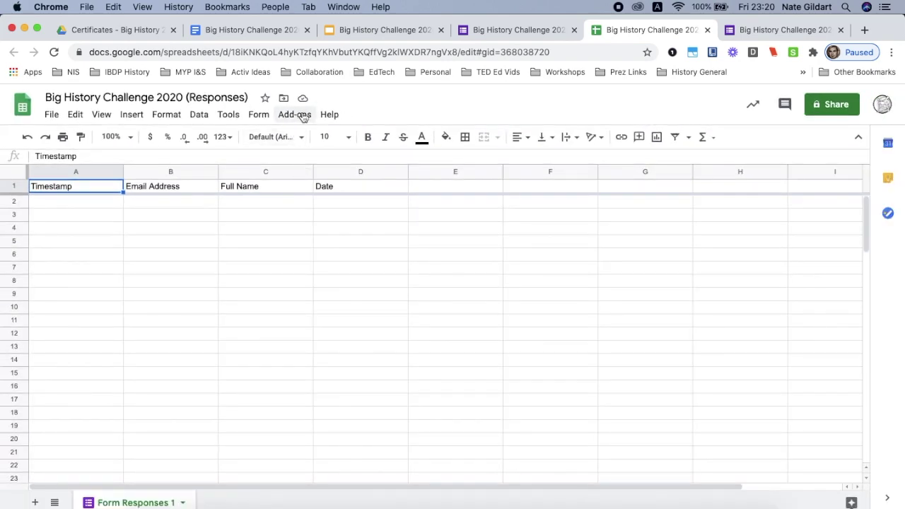
click(302, 115)
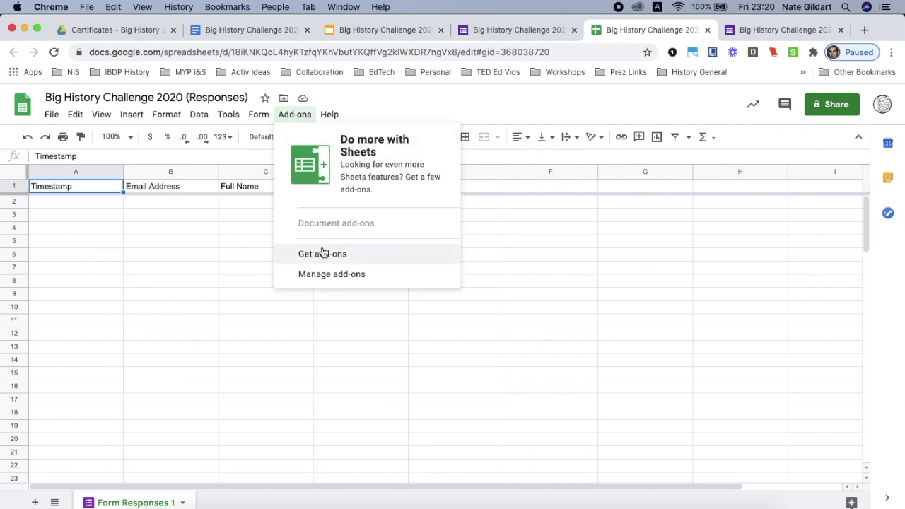
scroll(345, 257, up, 5)
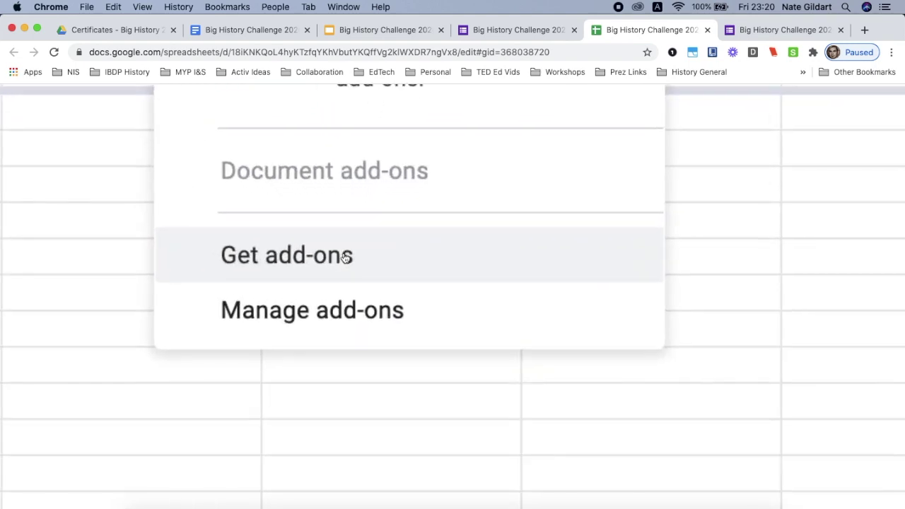
scroll(344, 257, down, 5)
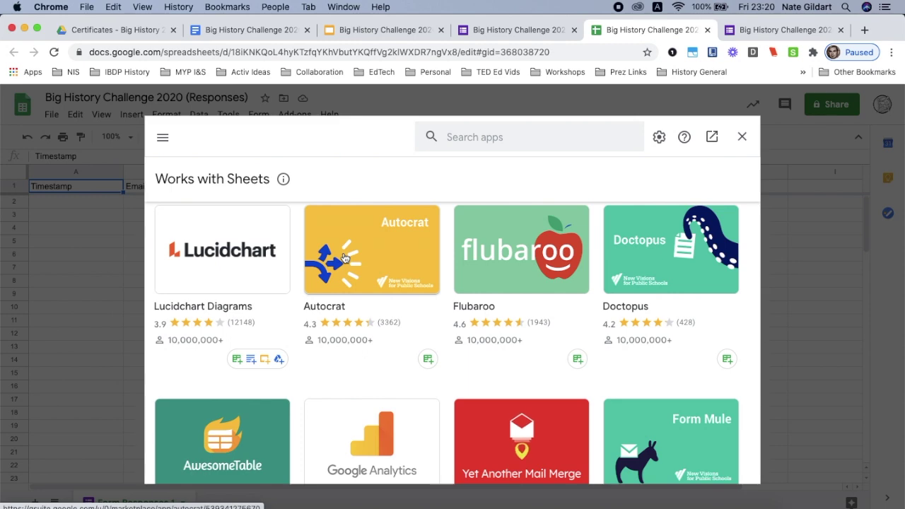
scroll(385, 238, up, 5)
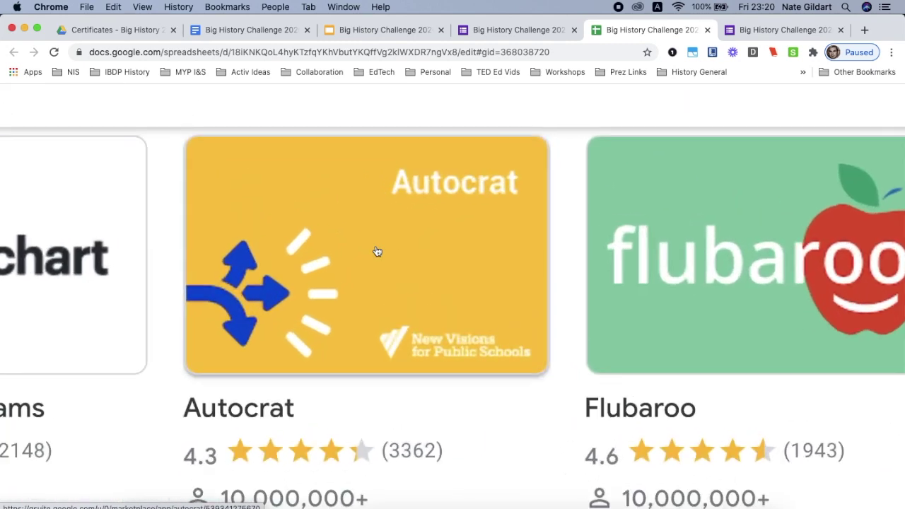
scroll(377, 252, down, 5)
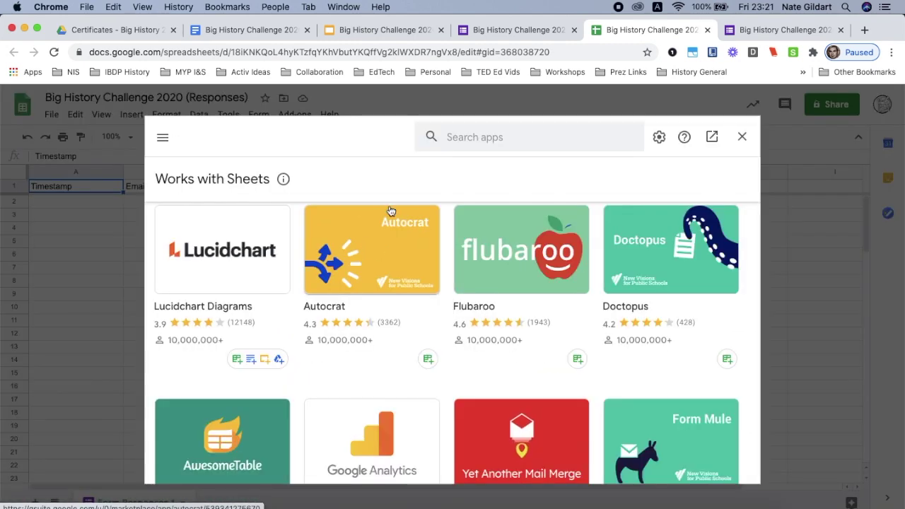
Search the store for 'Autocrat' and begin its individual install.
click(463, 136)
text(Au)
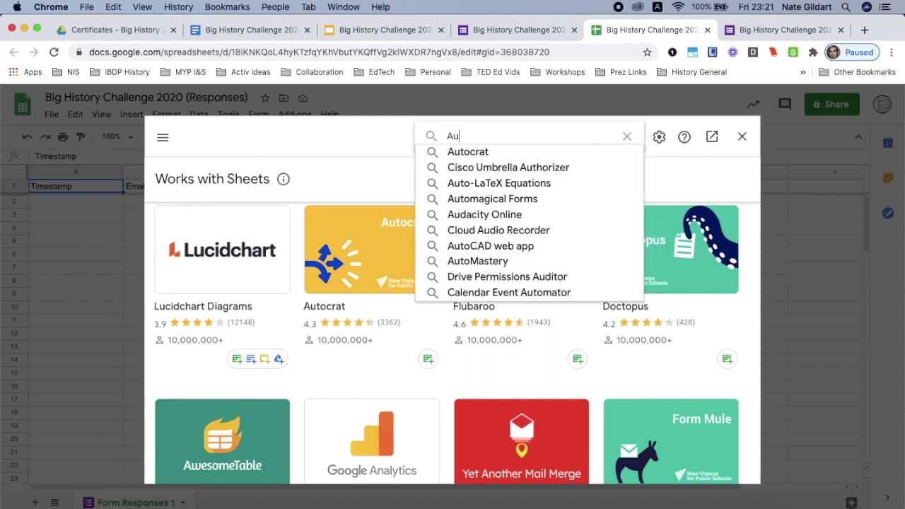
text(tocrat)
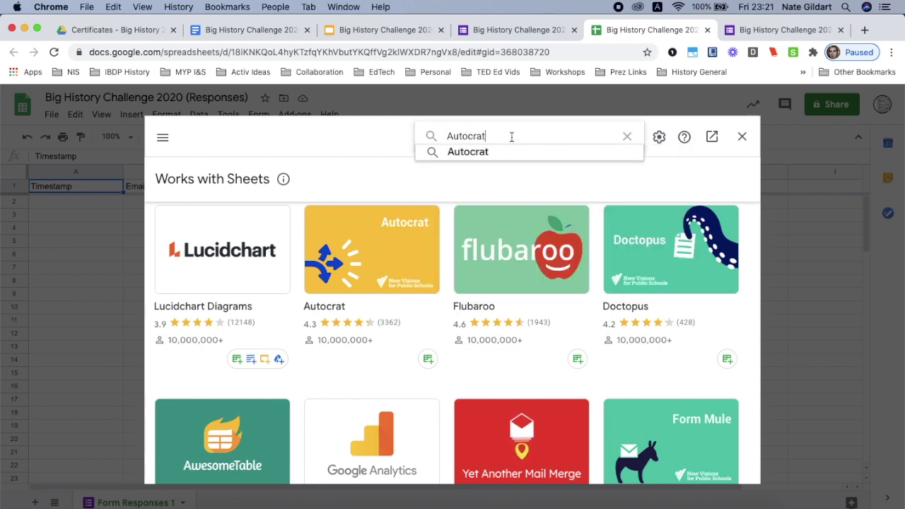
click(388, 243)
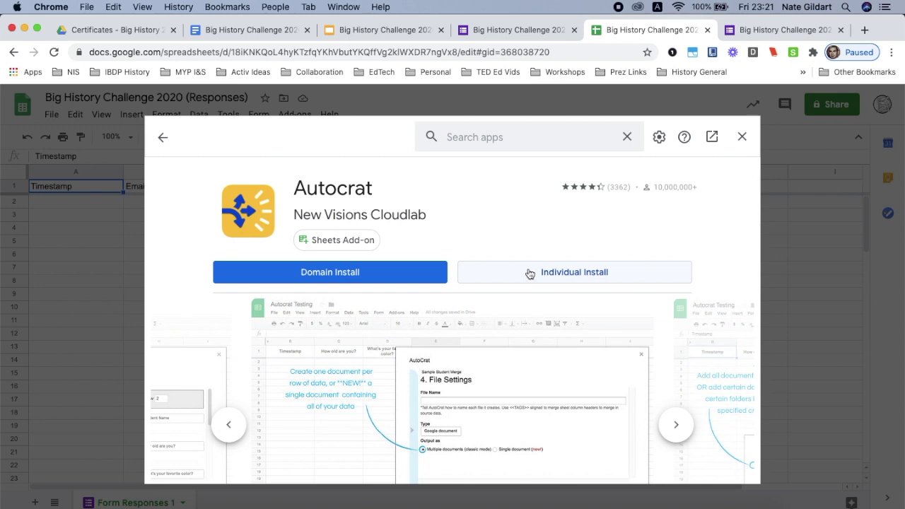
click(529, 274)
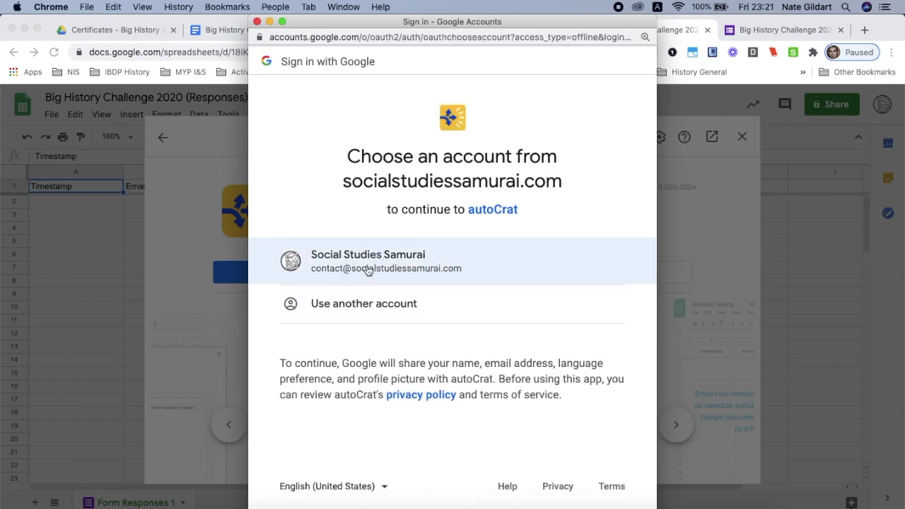
Authorise Autocrat with the chosen Google account, allow its permissions, and close the add-ons store.
click(407, 263)
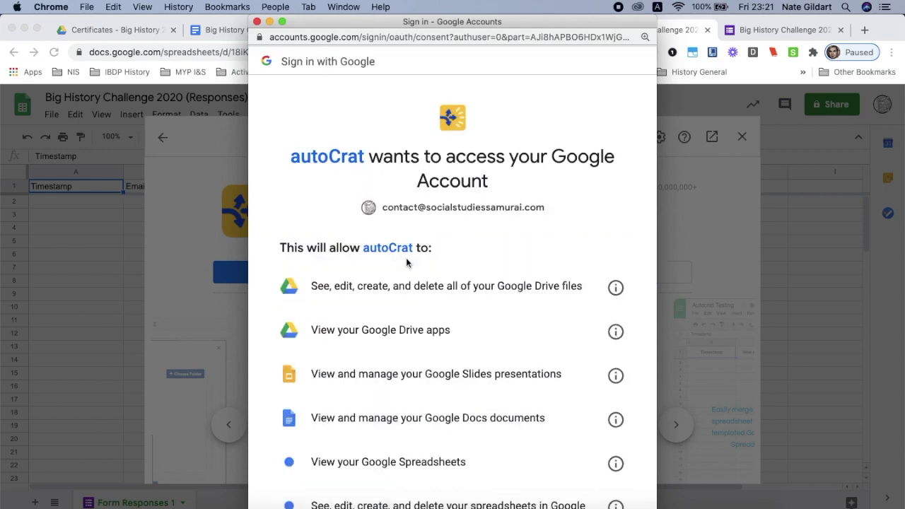
scroll(407, 263, down, 10)
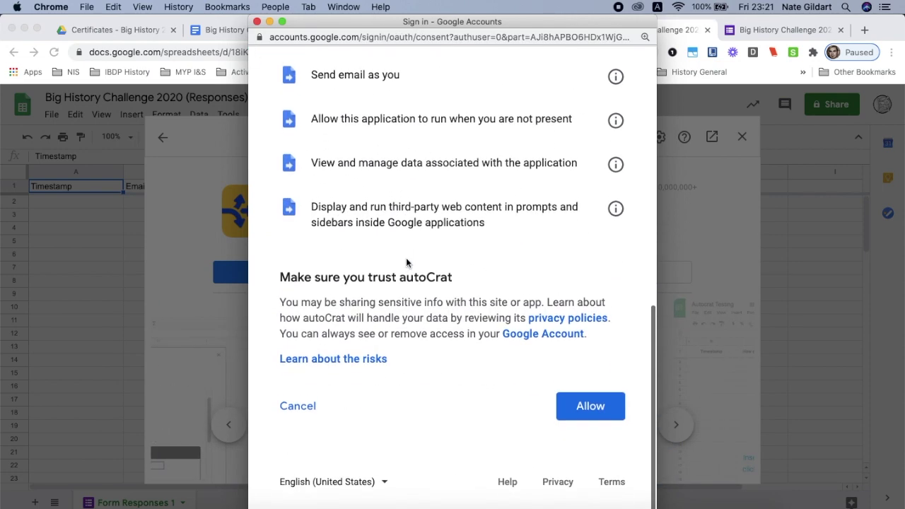
click(584, 414)
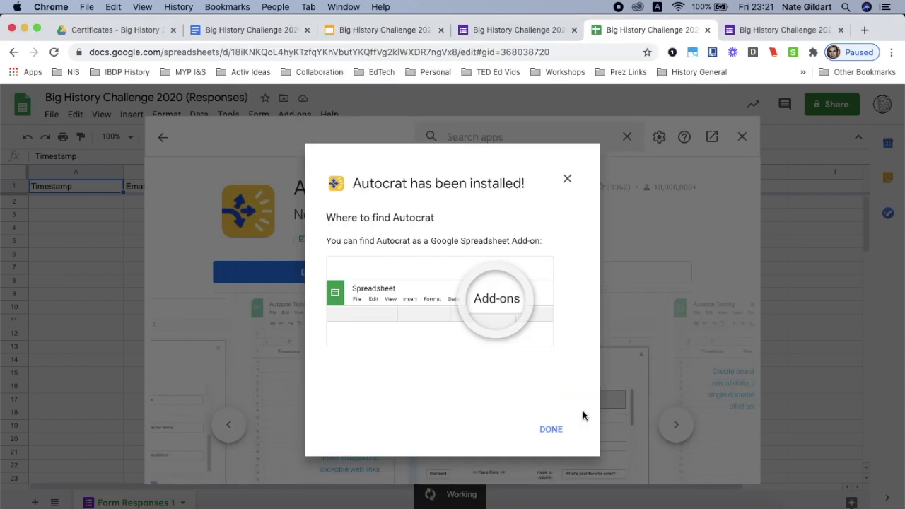
click(551, 429)
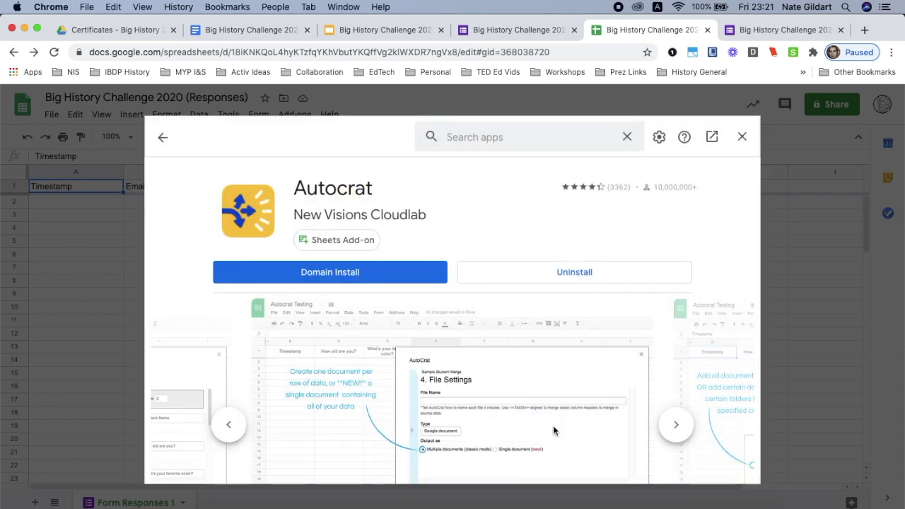
click(742, 137)
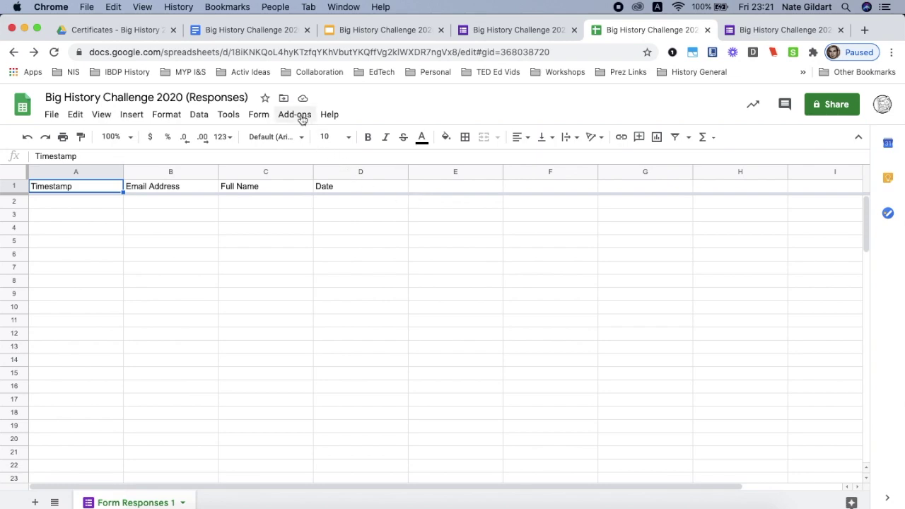
Launch Autocrat and start a new job named 'Big History Challenge 2020'.
click(295, 115)
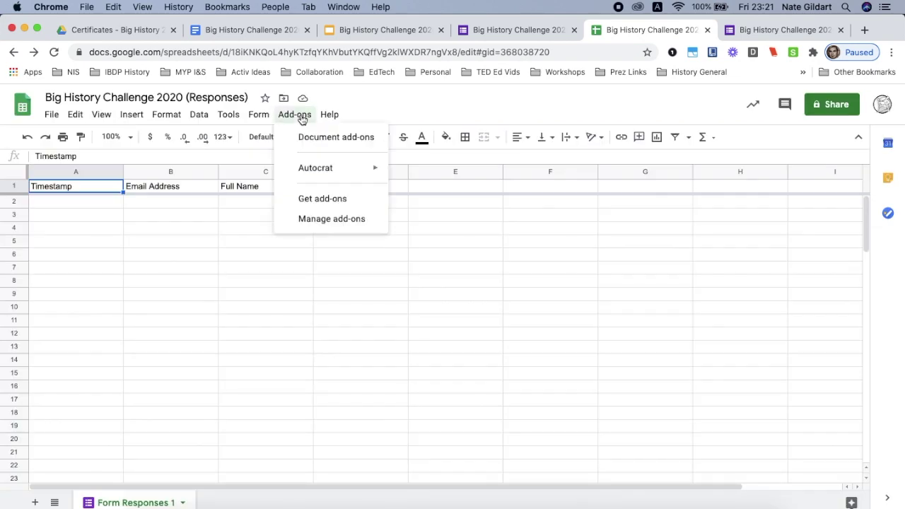
mouse_move(310, 173)
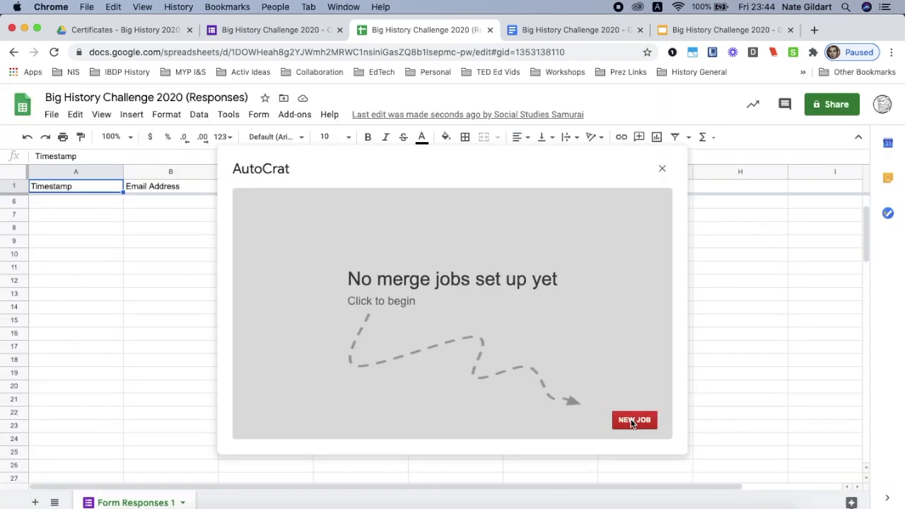
click(632, 421)
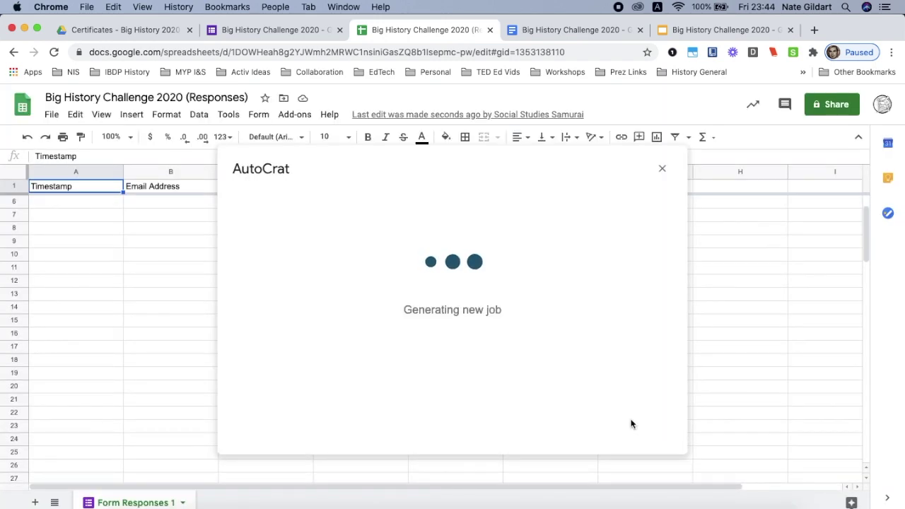
text(Big History Challenge 2020)
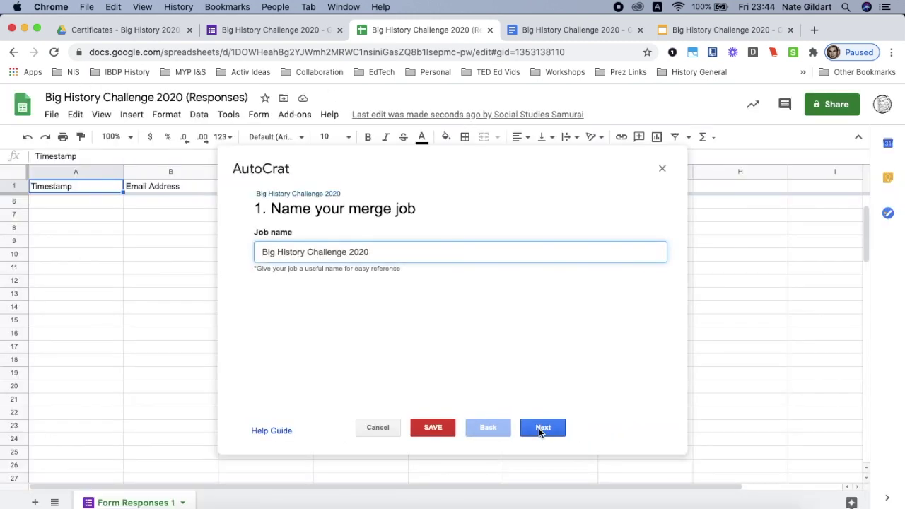
Pick the 'Big History Challenge 2020' Google Doc from Drive as the job's template.
click(540, 428)
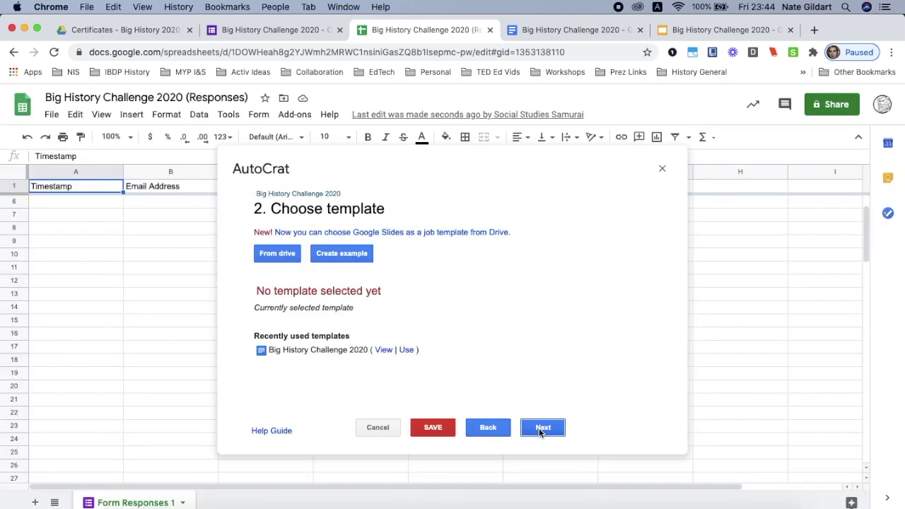
click(277, 254)
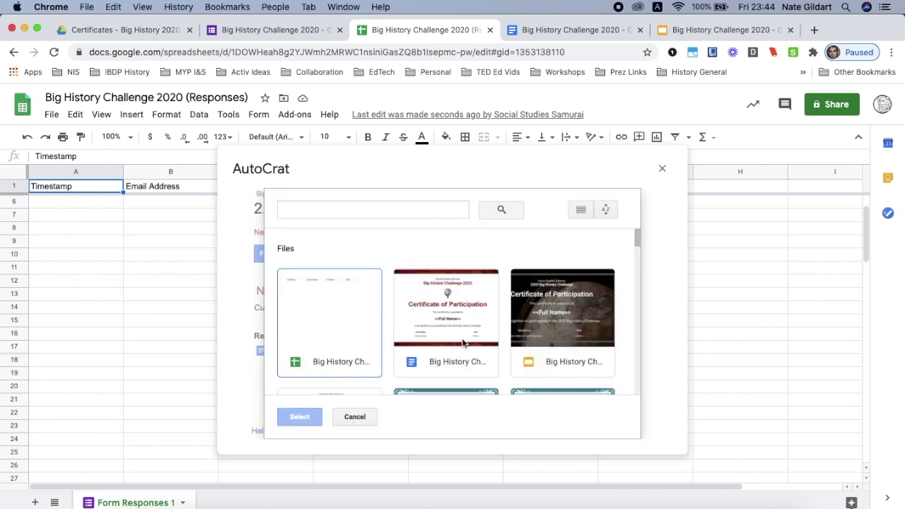
click(456, 318)
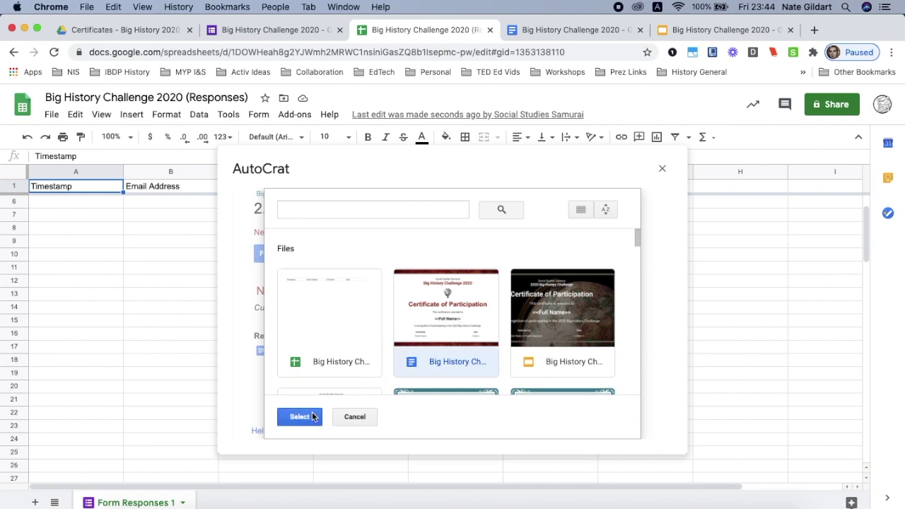
click(414, 209)
text(Big History Challenge 2020)
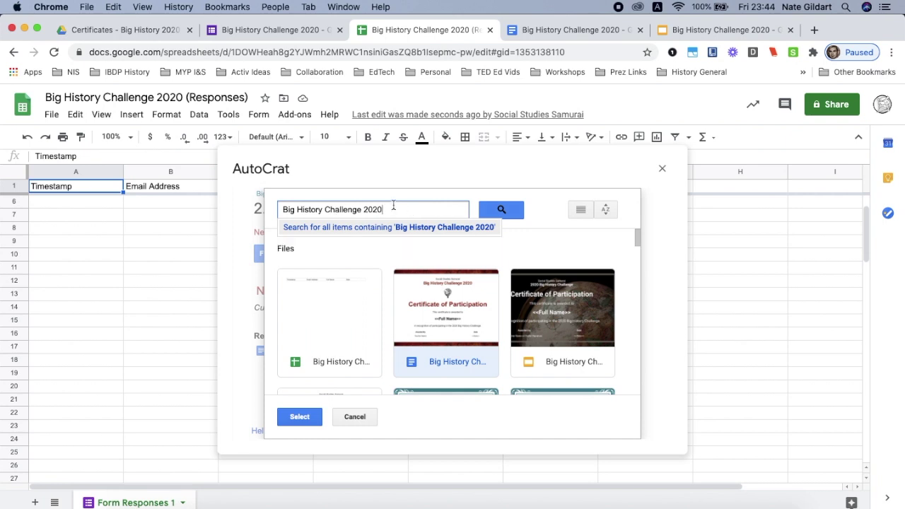
click(357, 385)
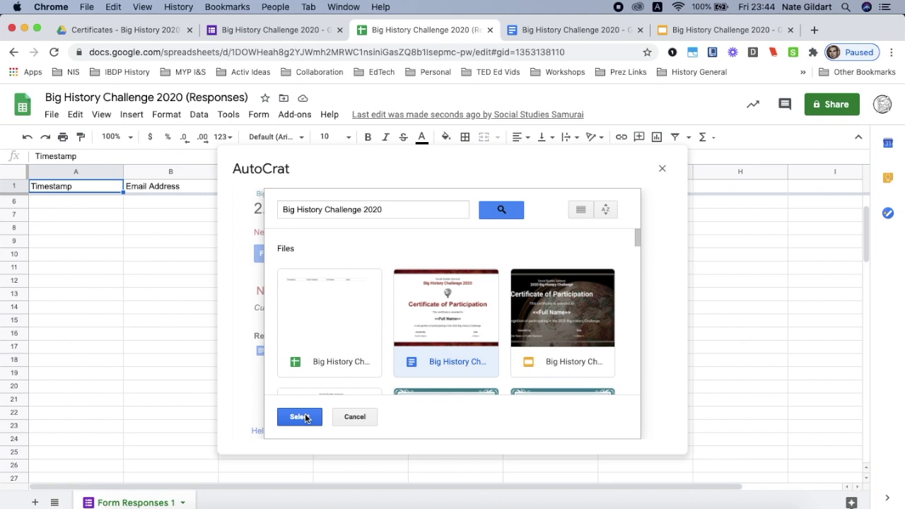
click(299, 417)
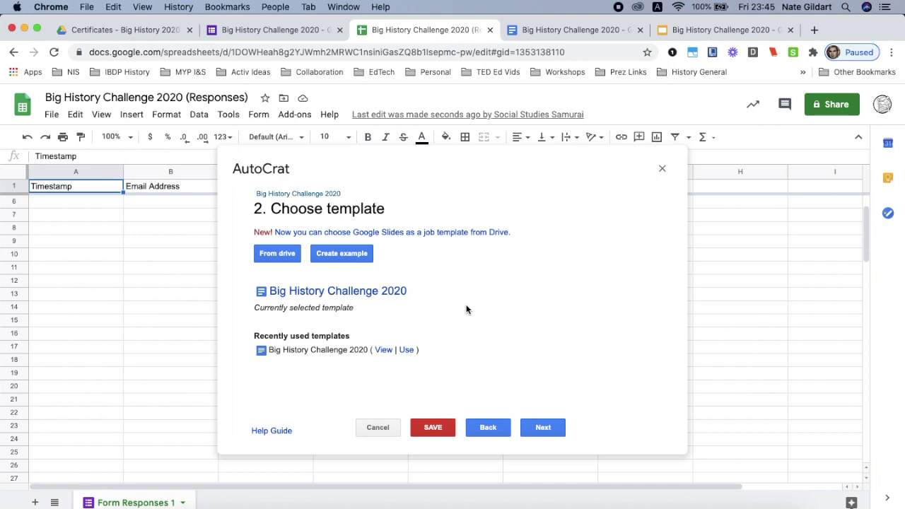
click(539, 427)
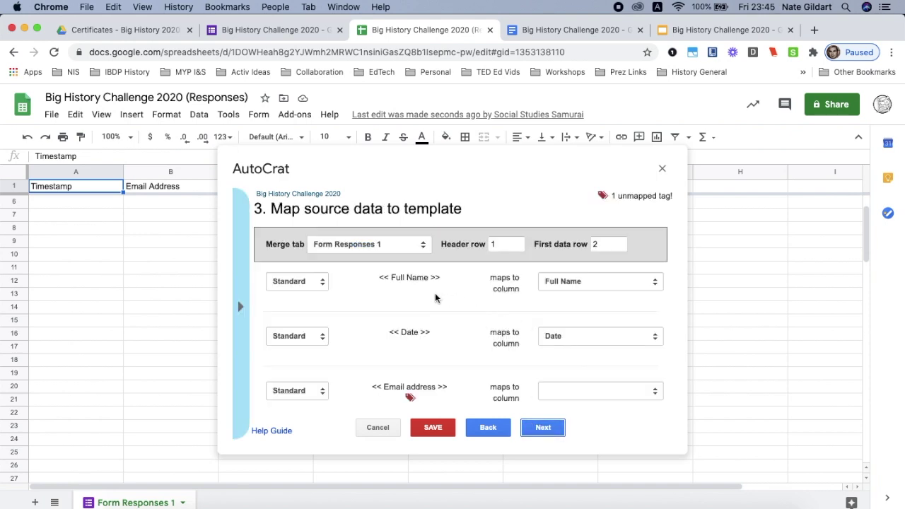
Map the <<Email address>> template tag to the Email Address column.
scroll(435, 298, up, 5)
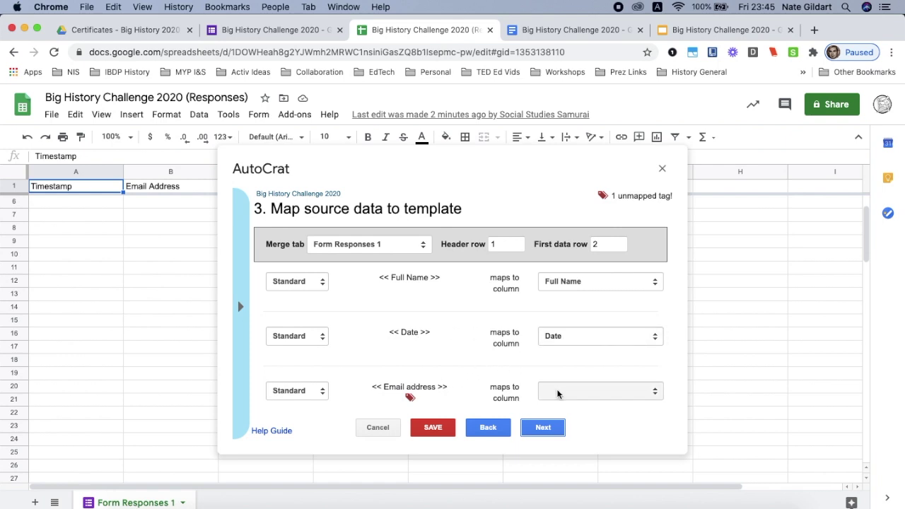
click(580, 397)
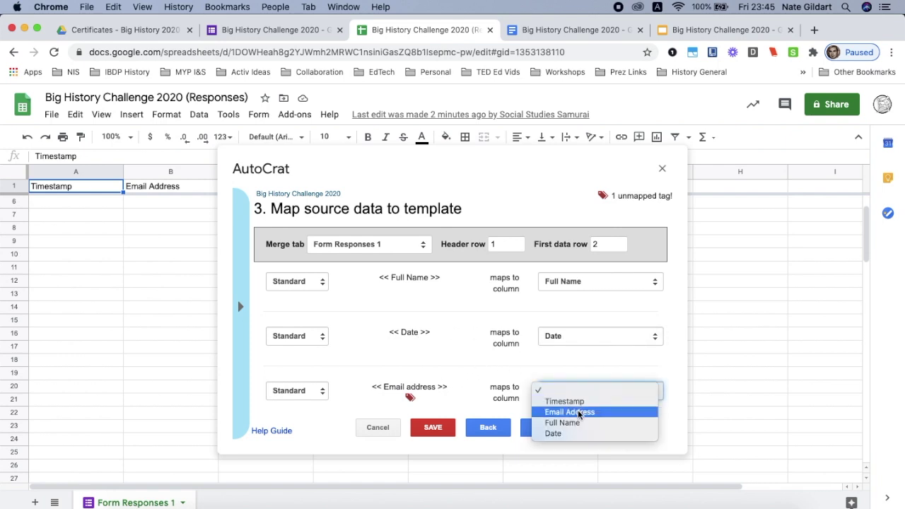
click(578, 412)
scroll(578, 414, down, 1)
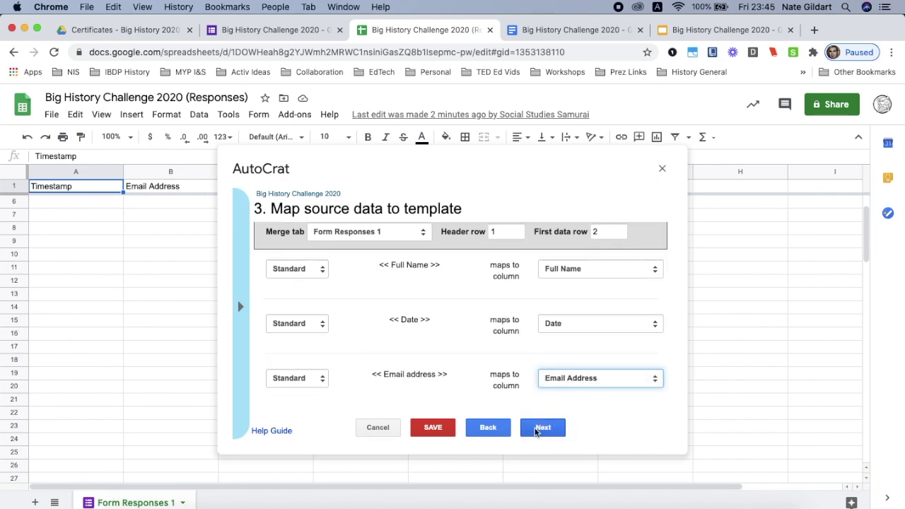
click(541, 428)
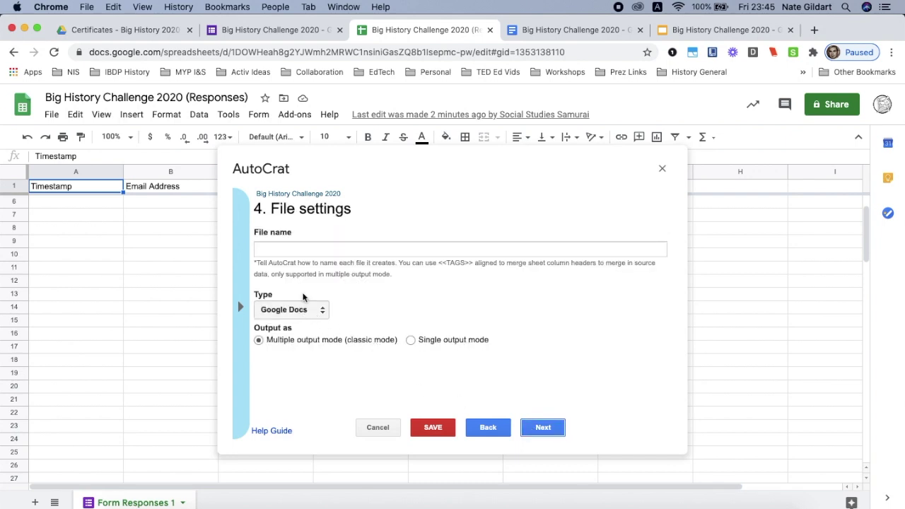
Name the output files 'Big History Challenge 2020' and set their type to PDF.
click(308, 253)
text(Big History Challenge 2020)
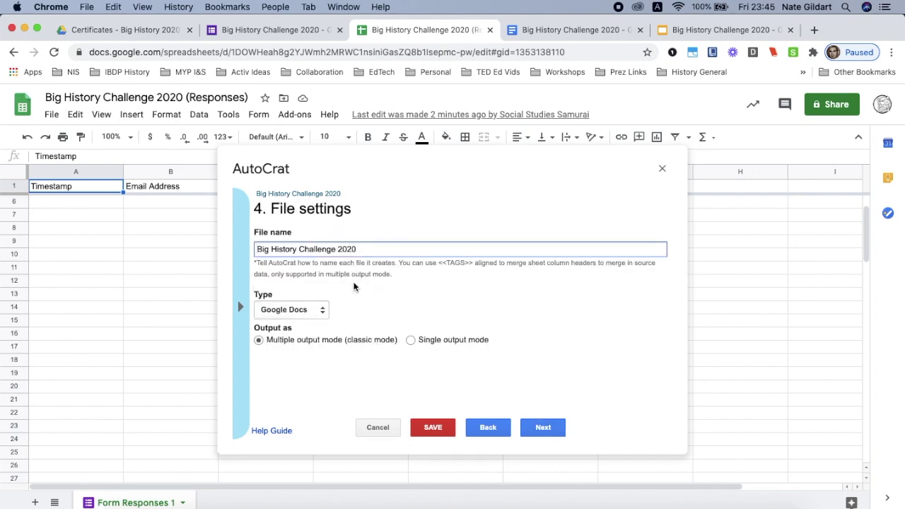
click(354, 286)
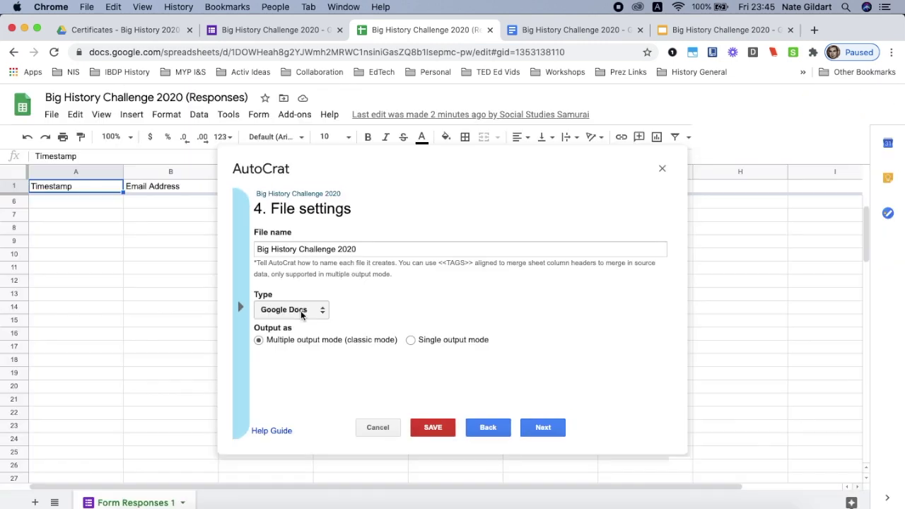
click(301, 310)
click(292, 318)
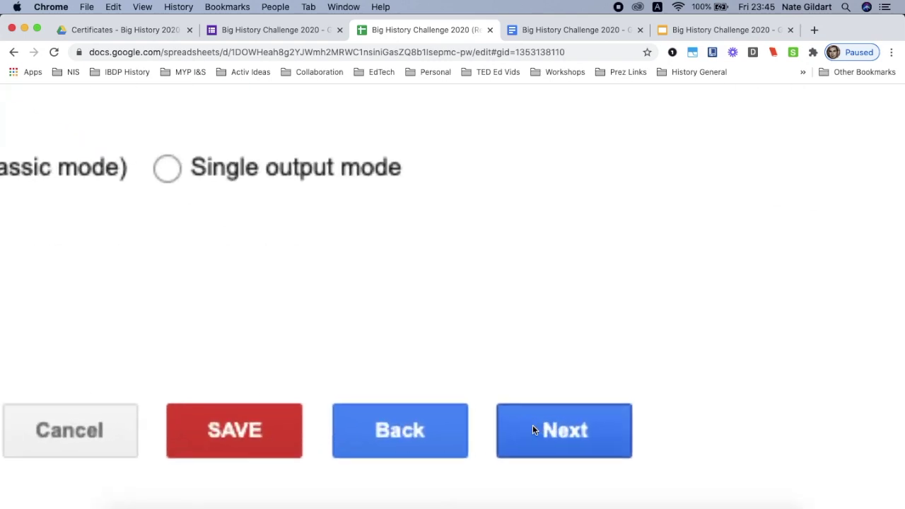
Replace the Certificates - Big History 2020 destination folder with Big History 2020 PDFs.
click(534, 429)
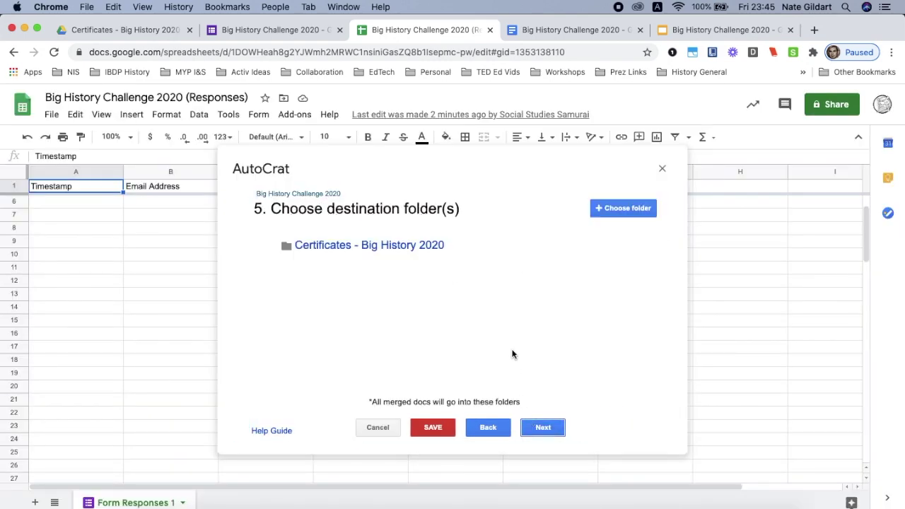
mouse_move(329, 251)
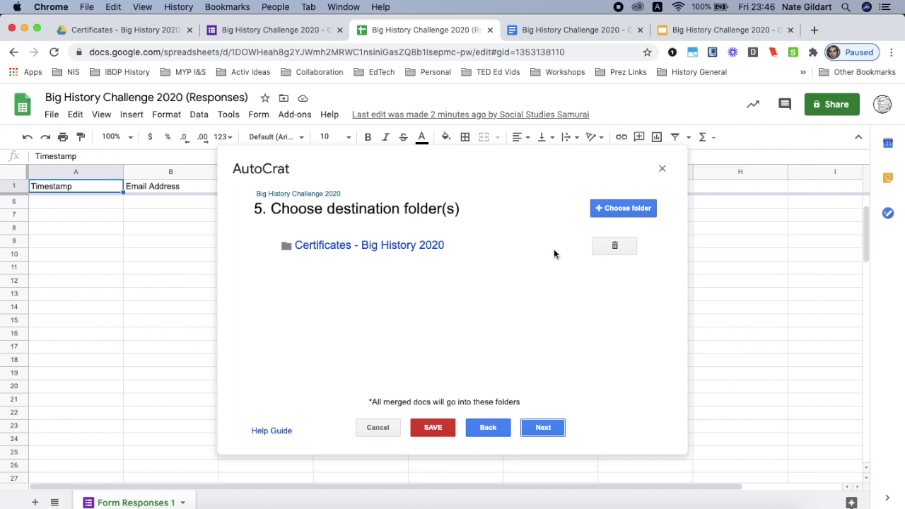
click(613, 249)
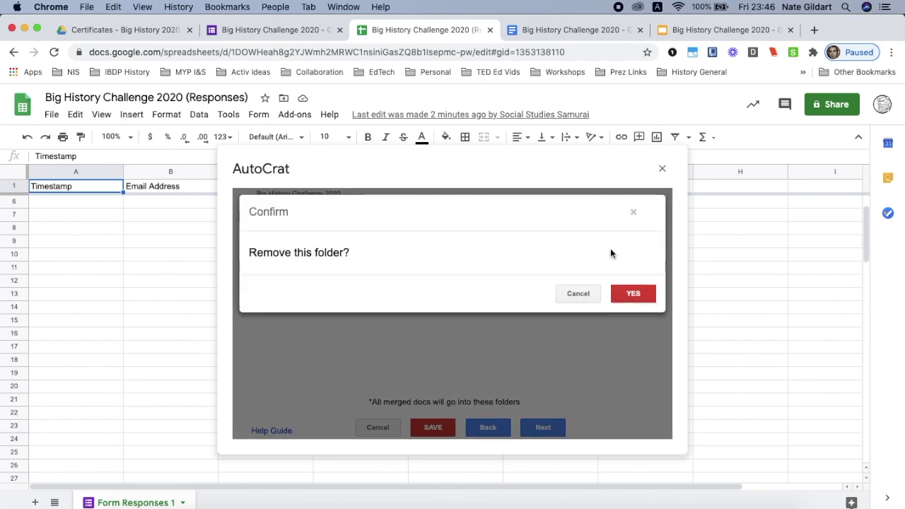
click(626, 295)
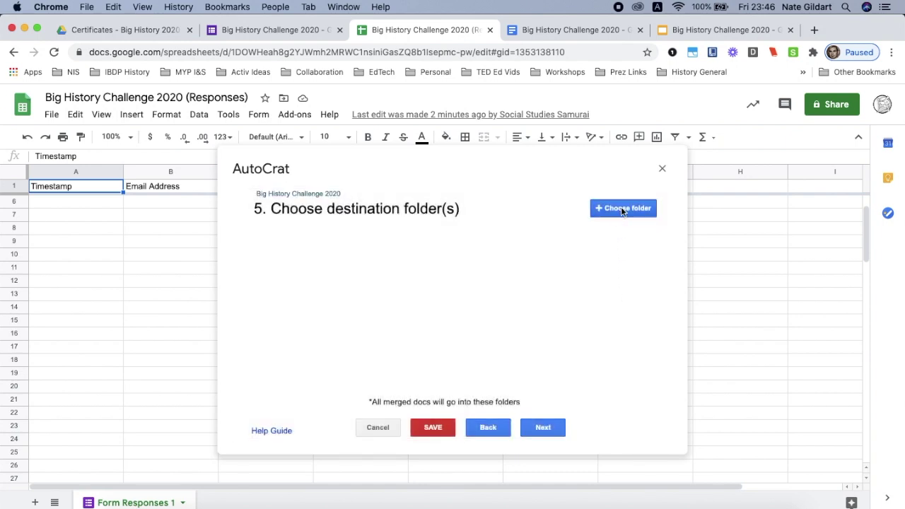
click(621, 208)
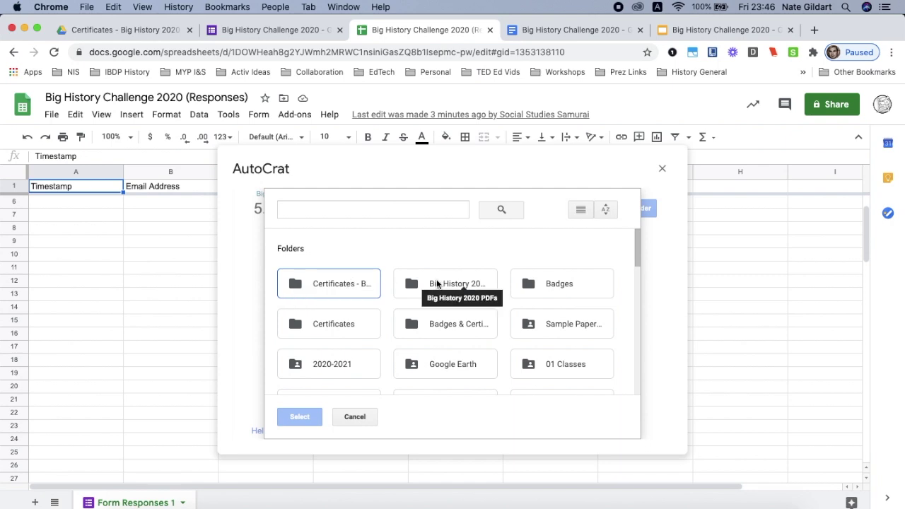
click(474, 283)
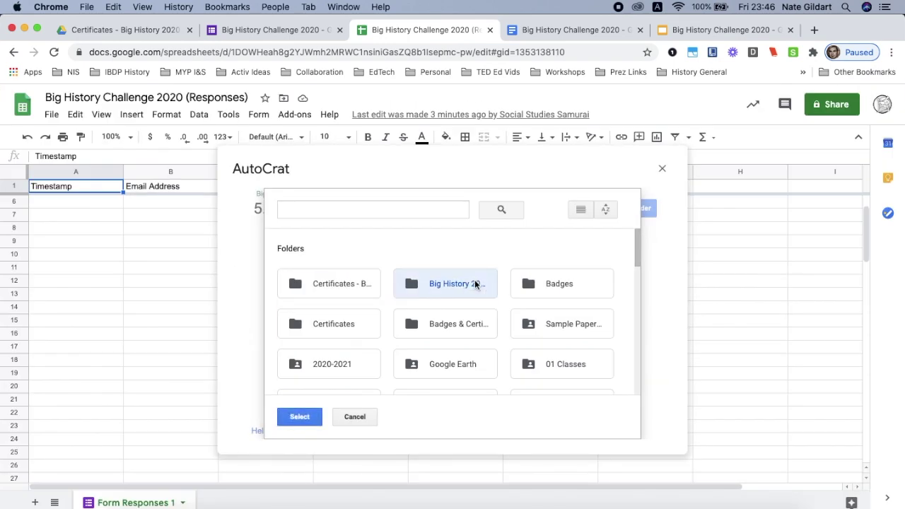
click(300, 417)
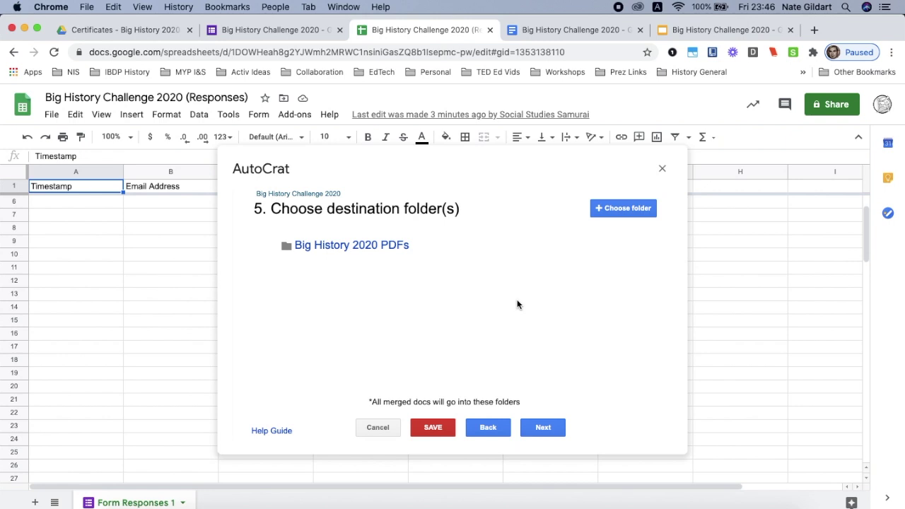
click(538, 428)
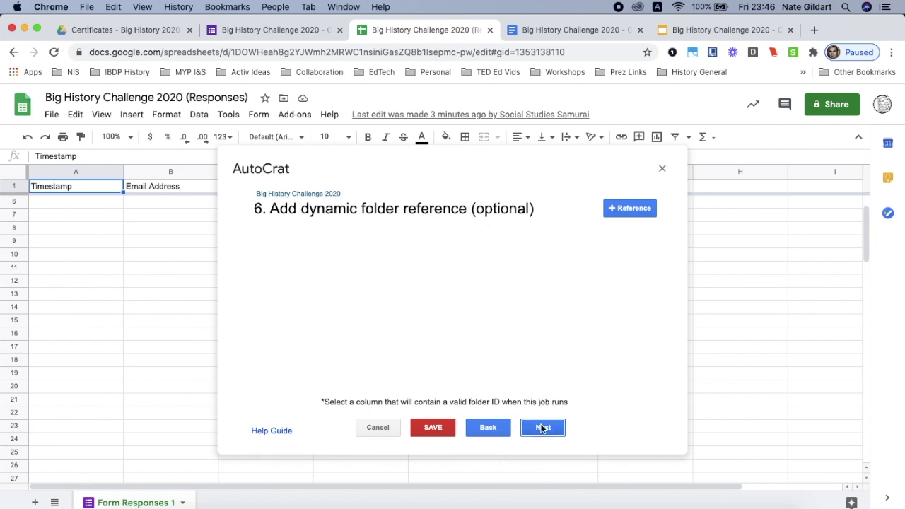
Skip steps 6 and 7, then set Share doc? to Yes and collaborator re-sharing to No.
click(542, 427)
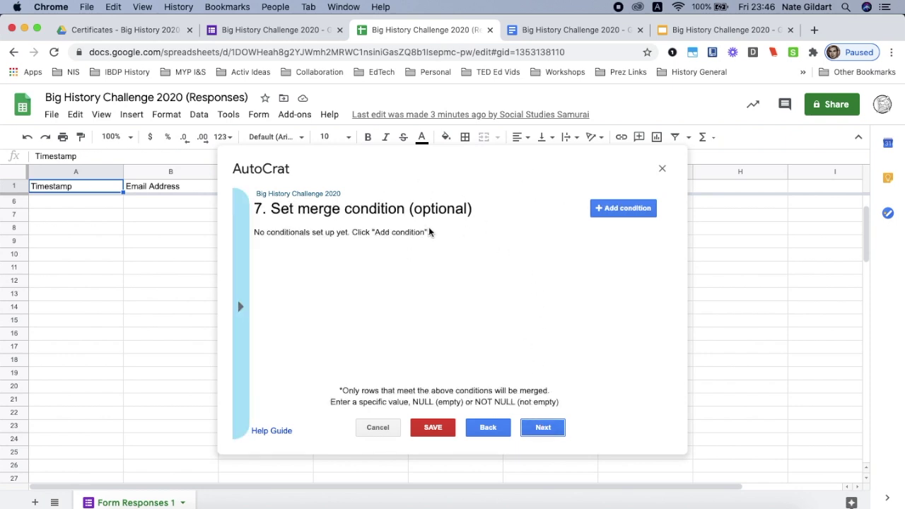
click(542, 427)
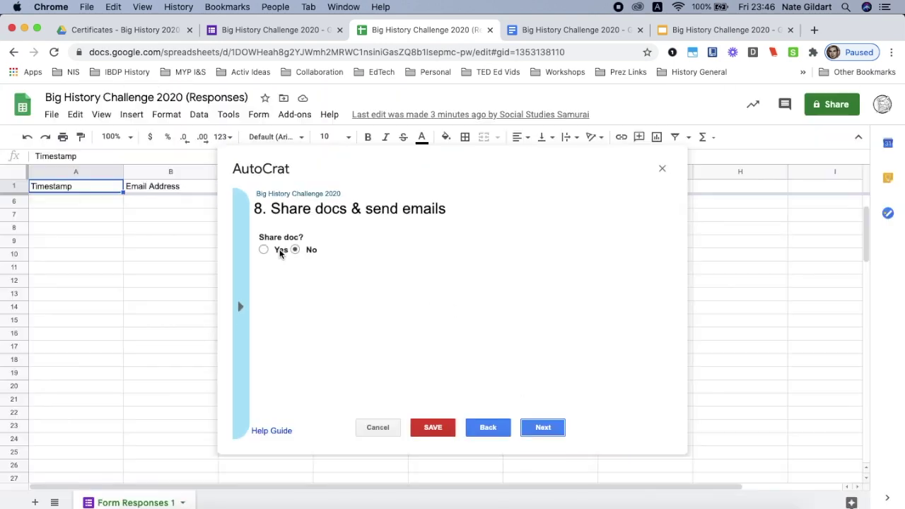
click(263, 251)
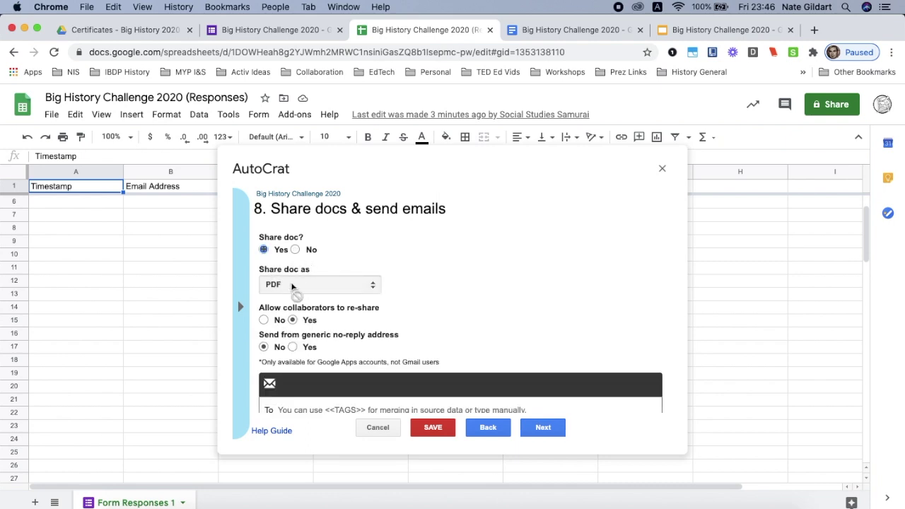
scroll(442, 284, down, 2)
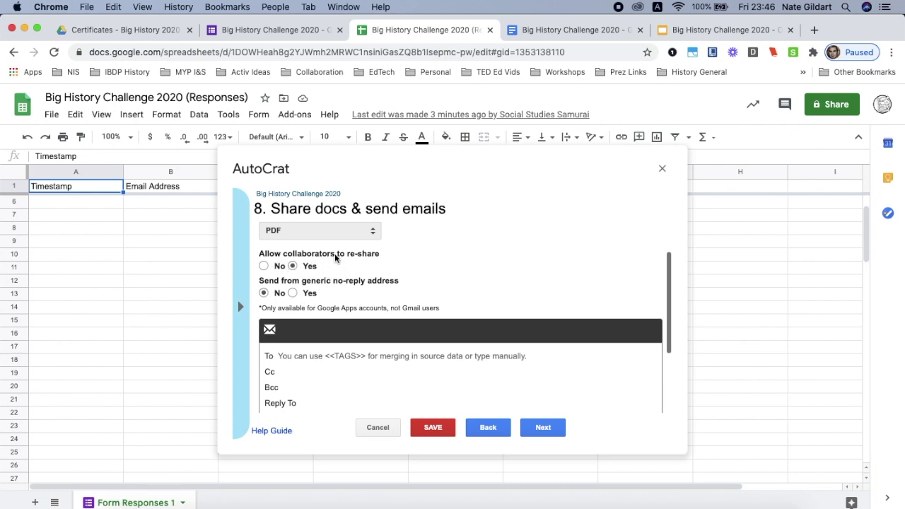
click(266, 267)
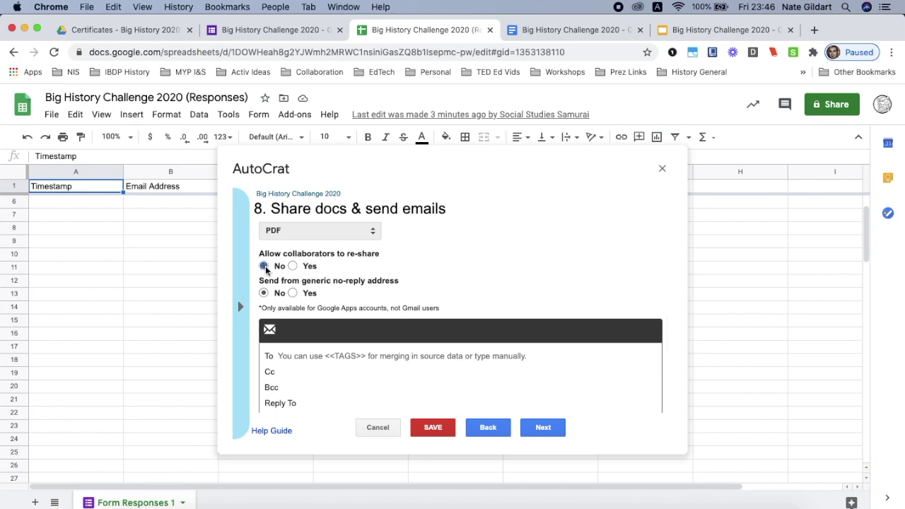
scroll(475, 264, down, 4)
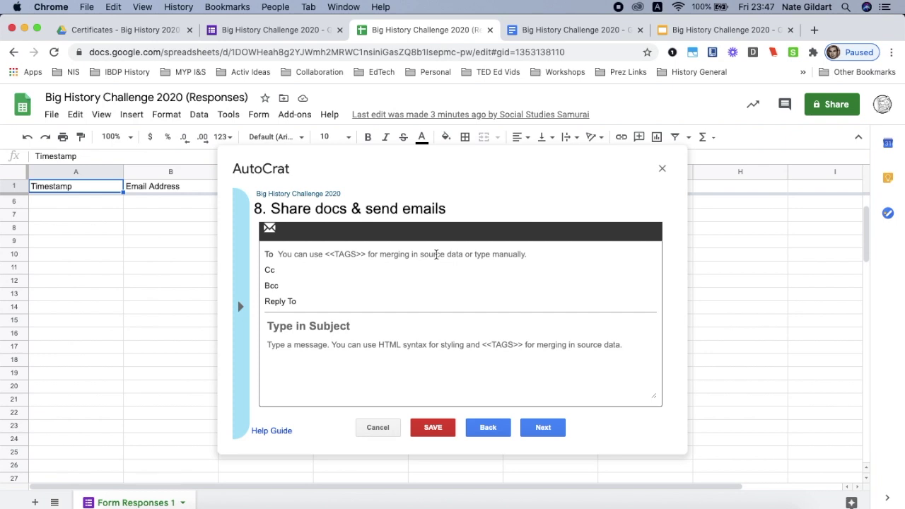
Set the email's To field to <<Email Address>>.
click(436, 255)
text(<<)
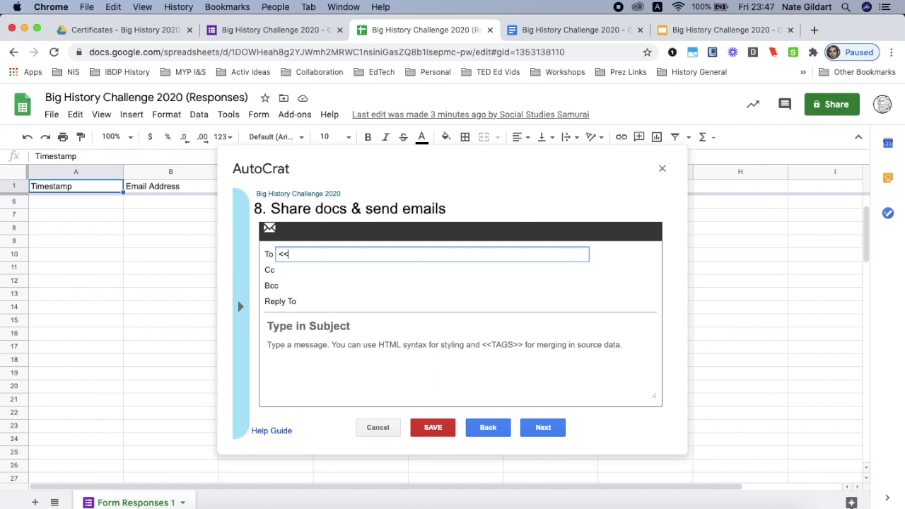
text(Email Address>>)
click(241, 306)
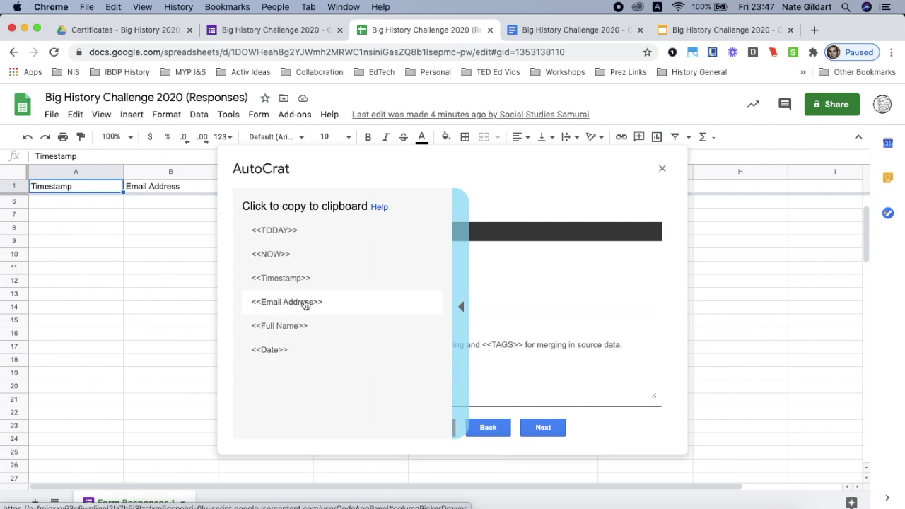
click(459, 286)
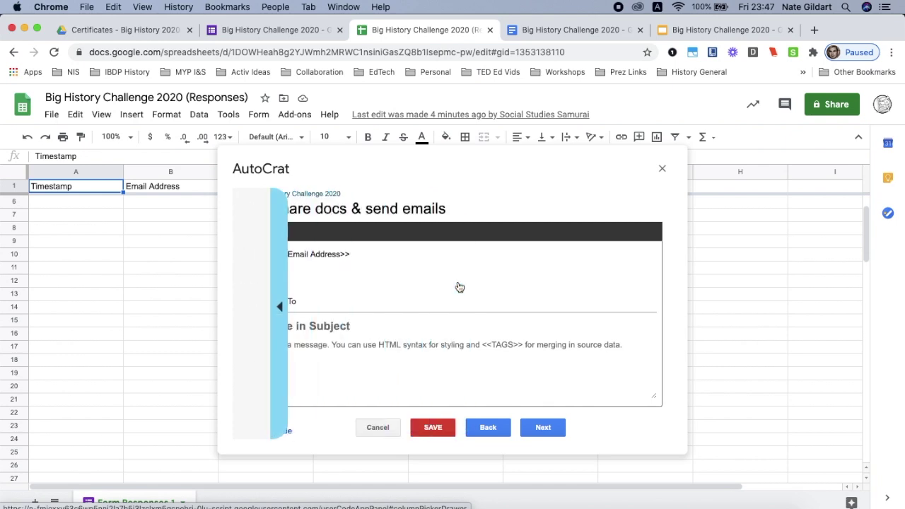
scroll(410, 302, down, 1)
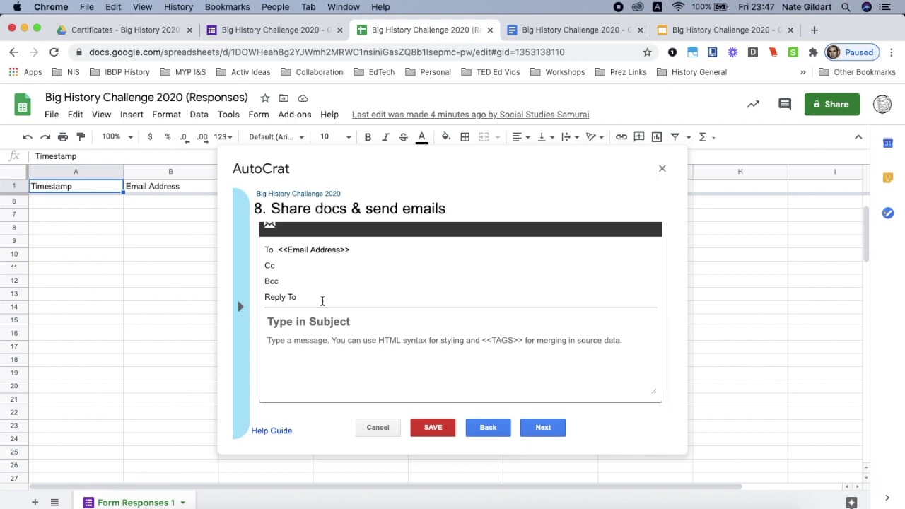
Enter the reply-to address and the Congratulations <<Full Name>>! subject and message.
click(323, 298)
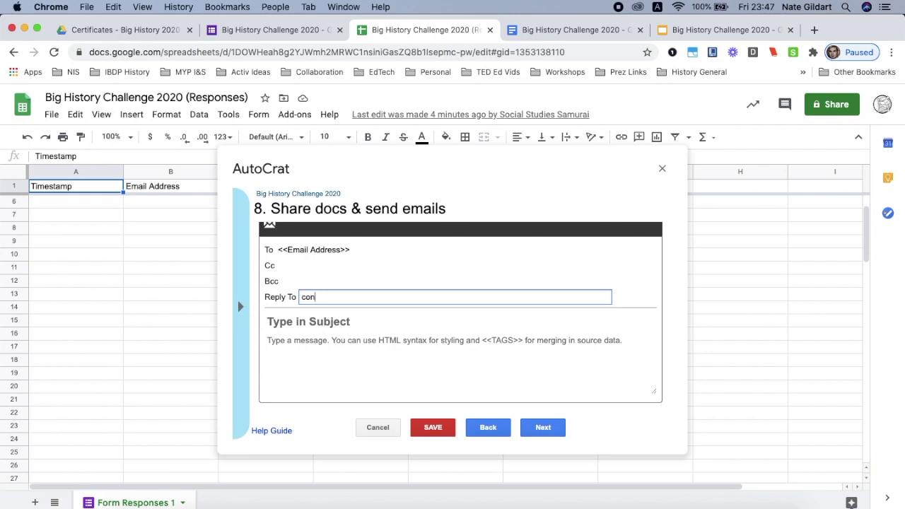
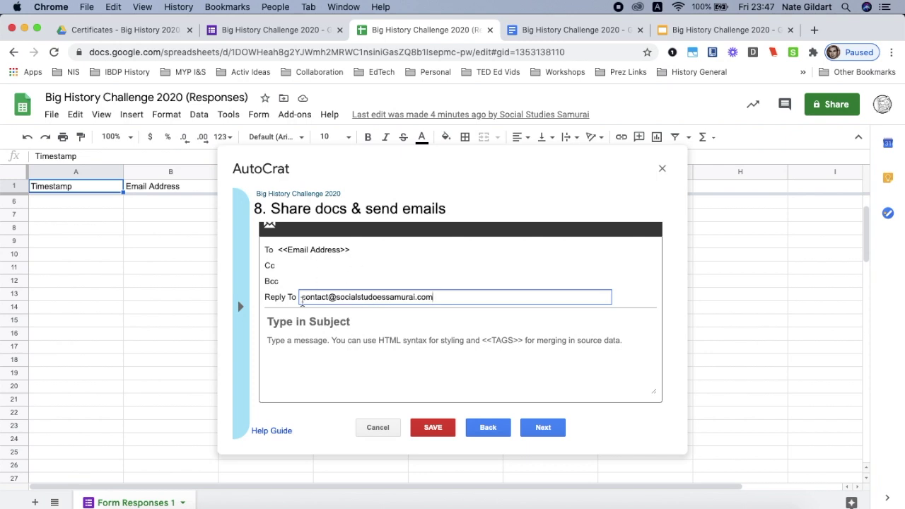
click(328, 320)
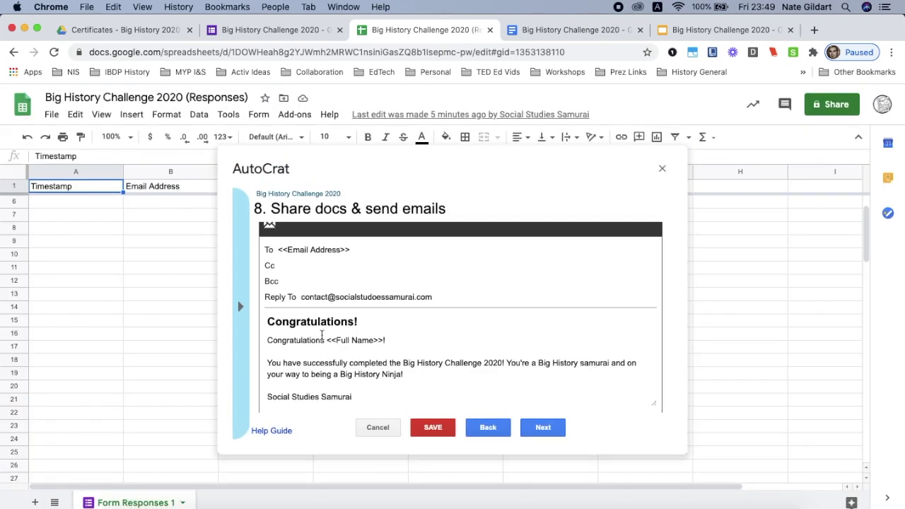
click(542, 427)
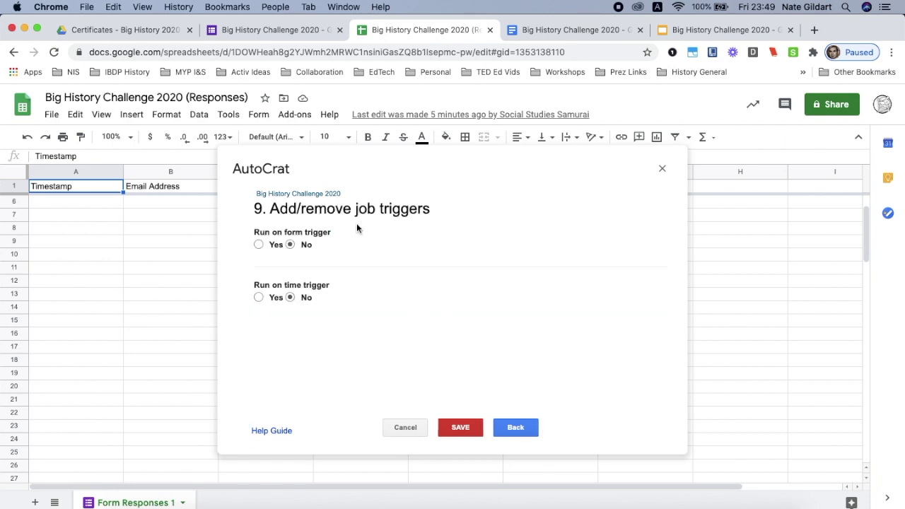
Set Run on form trigger to Yes, save the Big History Challenge 2020 job, and close AutoCrat.
scroll(357, 228, up, 5)
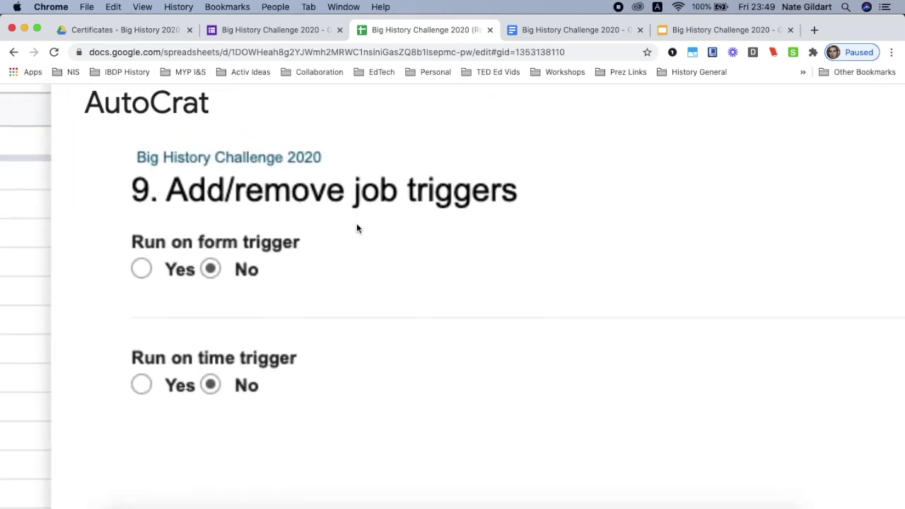
scroll(357, 228, down, 5)
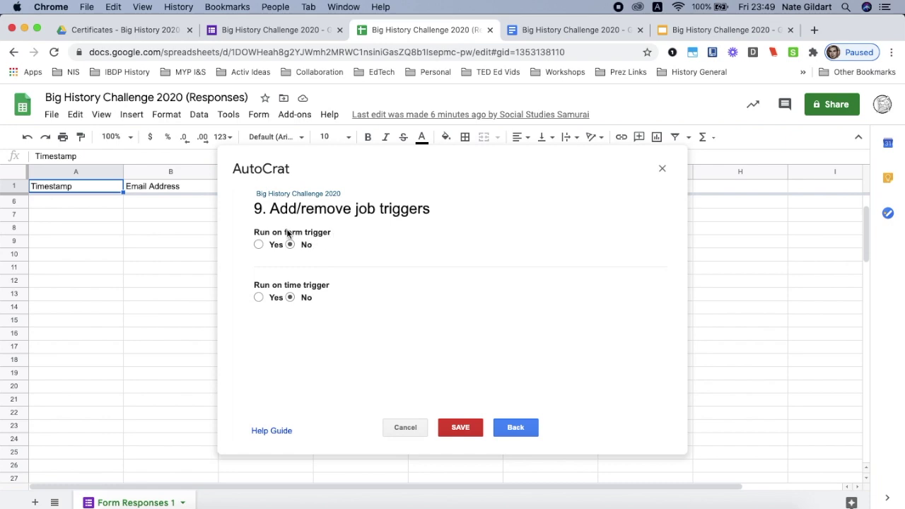
scroll(295, 241, up, 5)
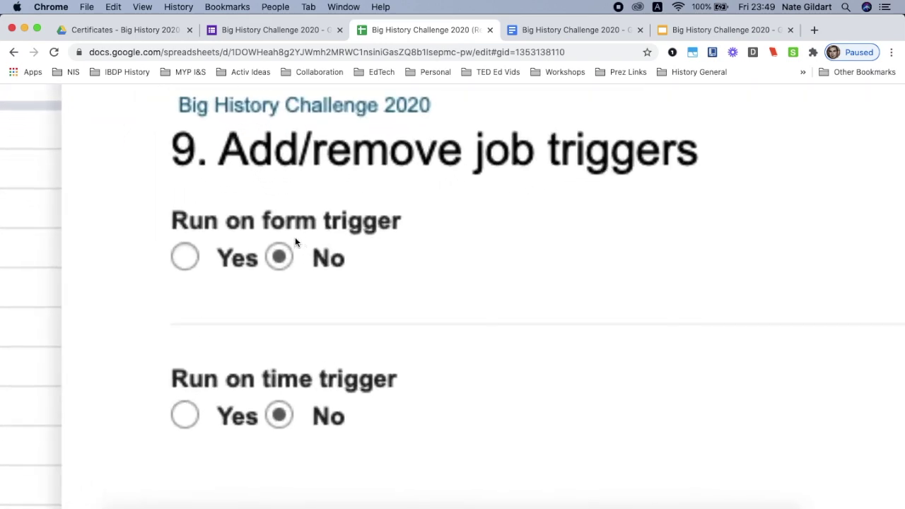
scroll(296, 240, down, 5)
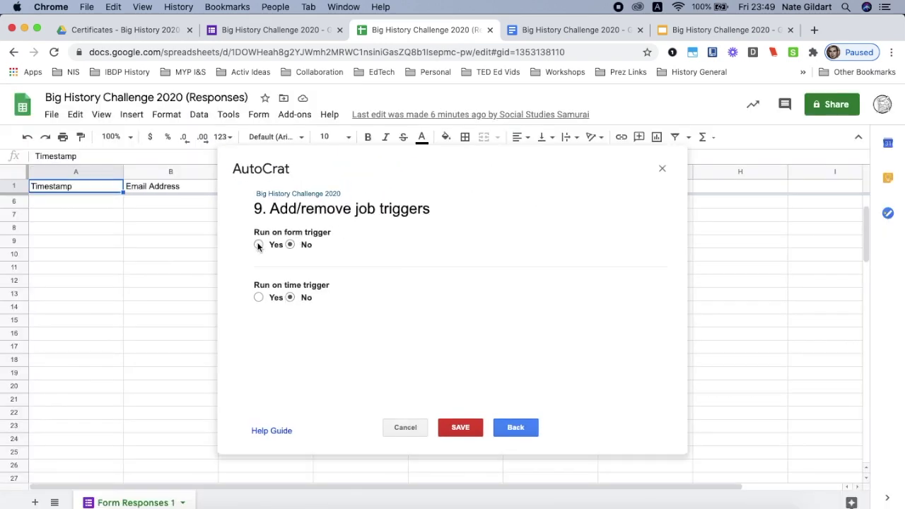
click(259, 245)
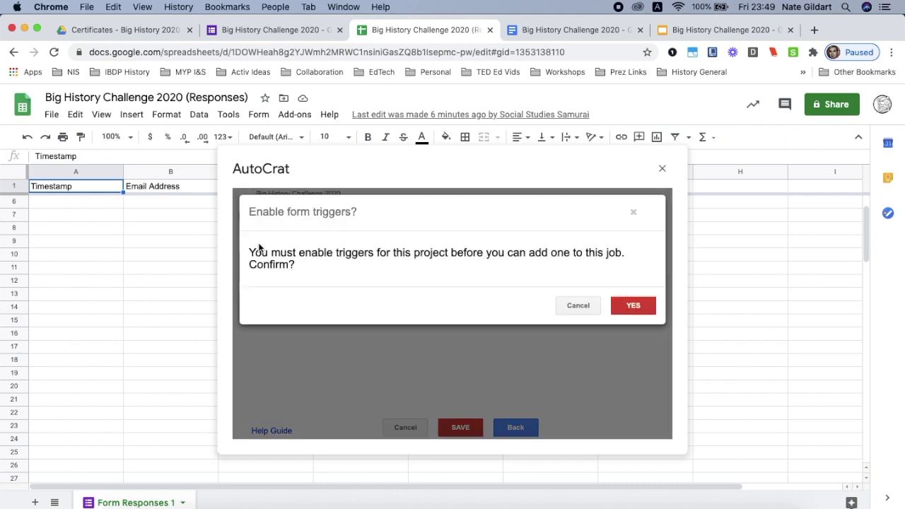
click(629, 307)
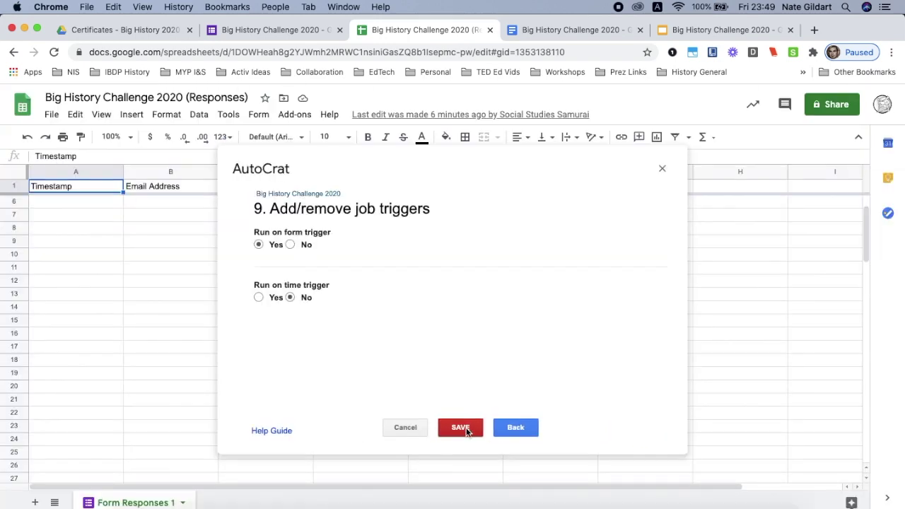
click(465, 429)
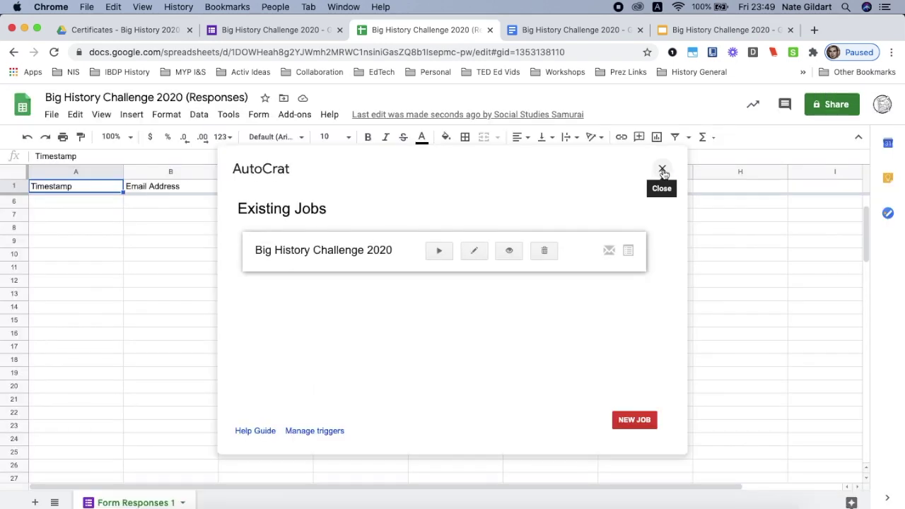
click(662, 170)
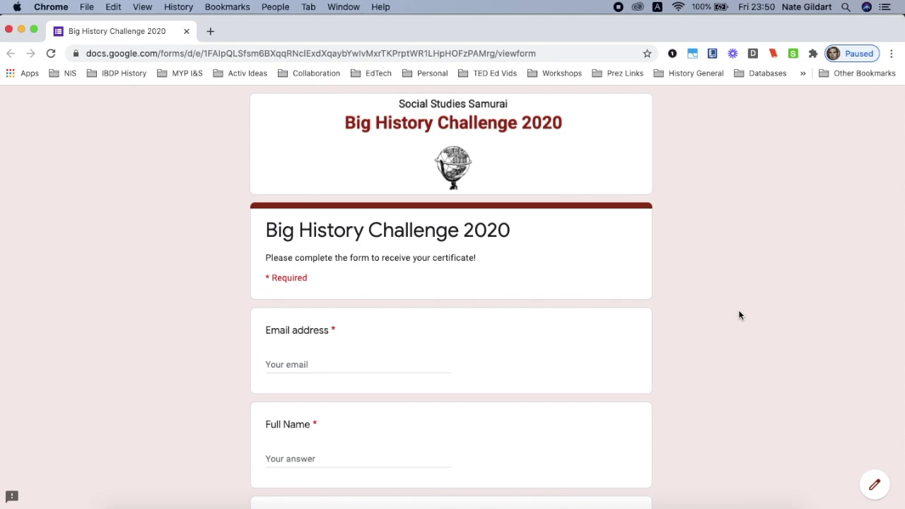
Fill the form's email address and full name fields using the browser's autofill suggestion.
scroll(738, 315, down, 3)
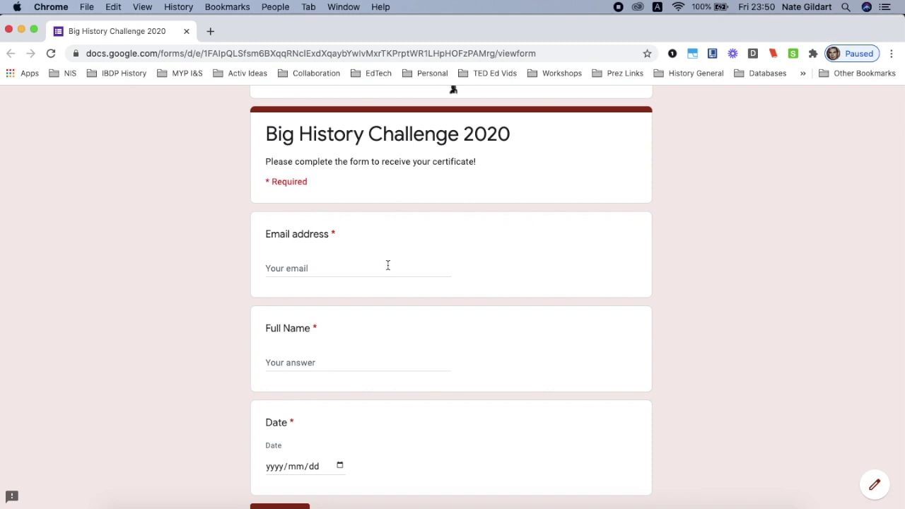
click(387, 265)
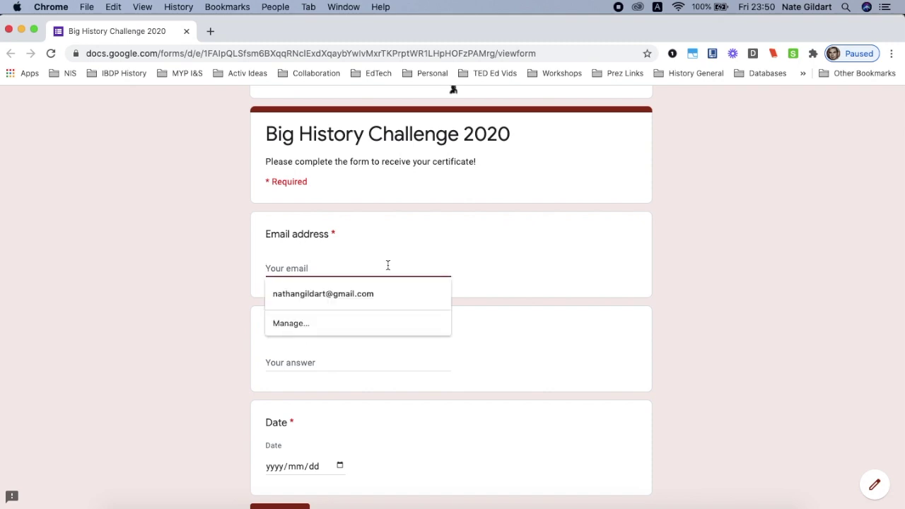
text(contact)
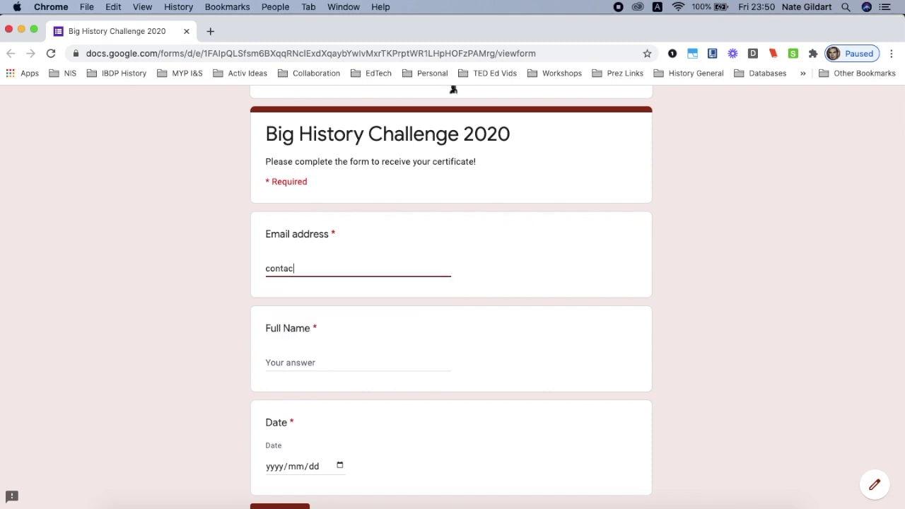
key(Down)
key(Return)
Submit the test response dated 2020/10/16 and reach the thank-you confirmation page.
scroll(469, 396, up, 3)
scroll(592, 393, down, 5)
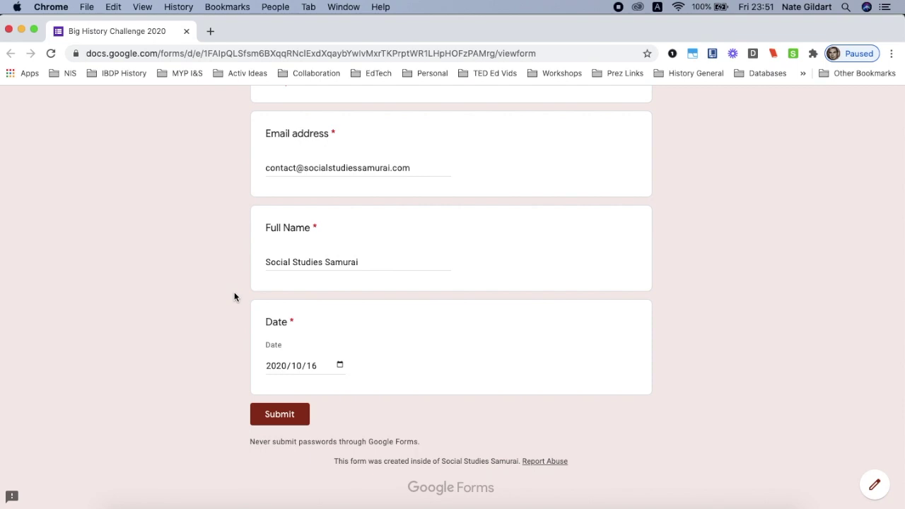
scroll(235, 297, up, 2)
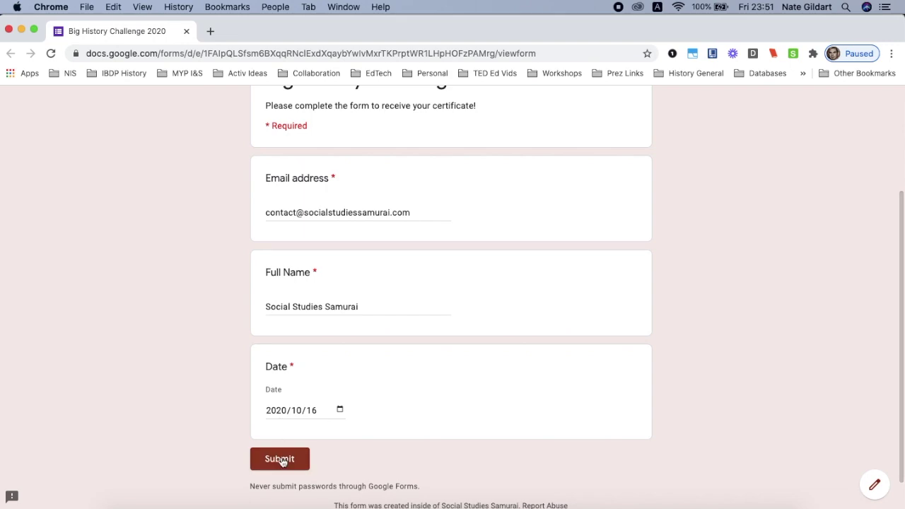
click(280, 460)
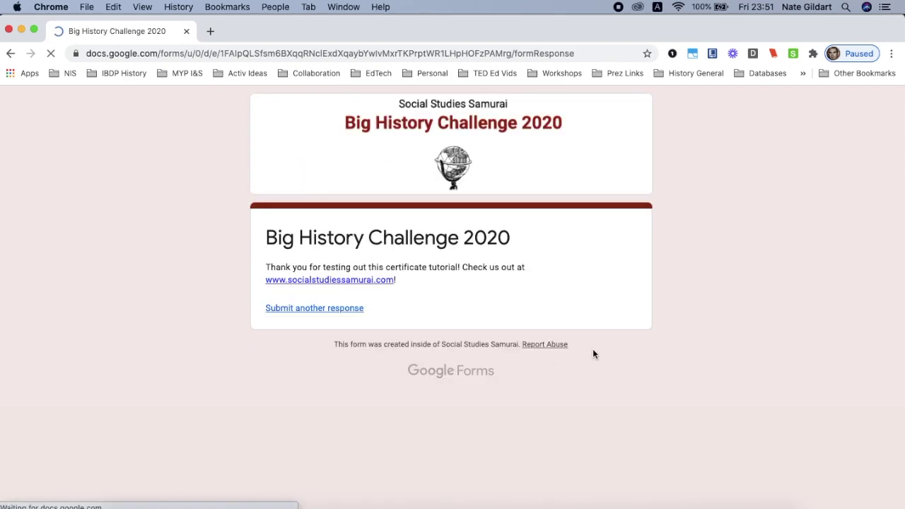
scroll(395, 296, up, 5)
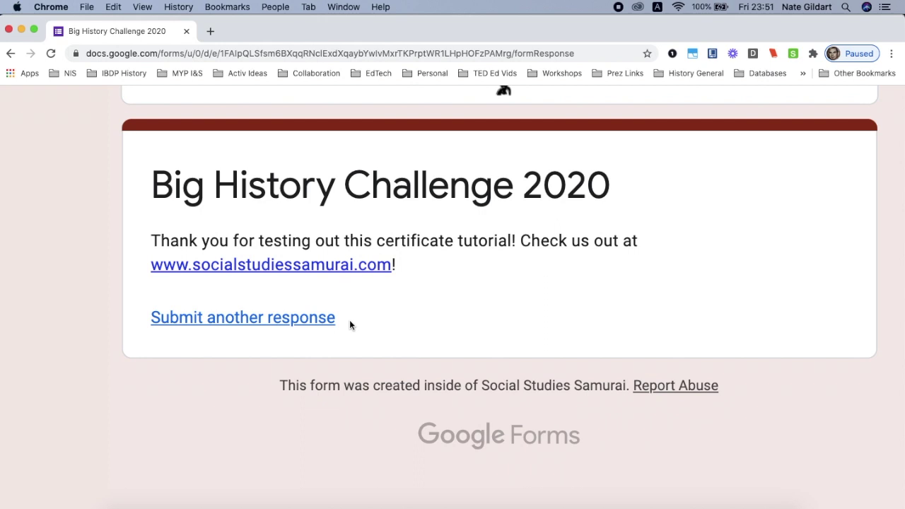
key(super+minus)
key(super+minus)
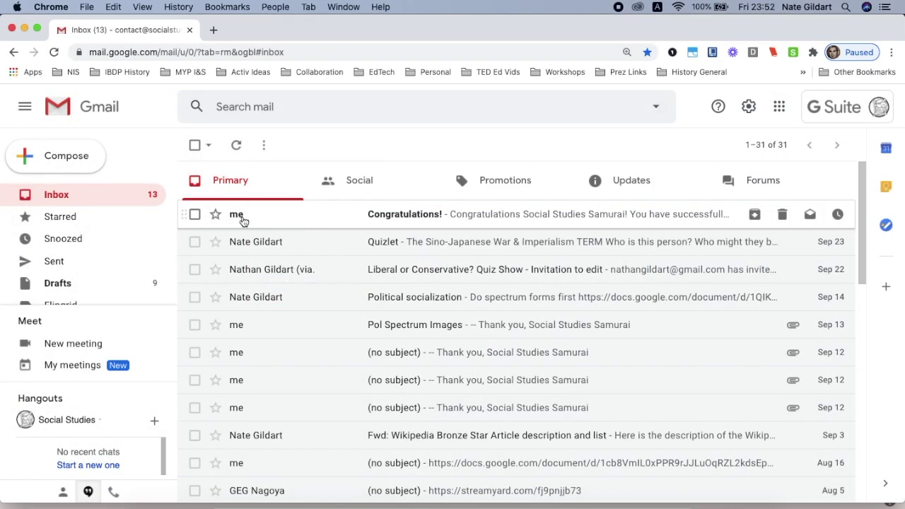
Open the Congratulations! email in Gmail and preview its attached Big History Challenge 2020 certificate PDF.
scroll(244, 218, up, 3)
scroll(244, 219, down, 3)
click(423, 216)
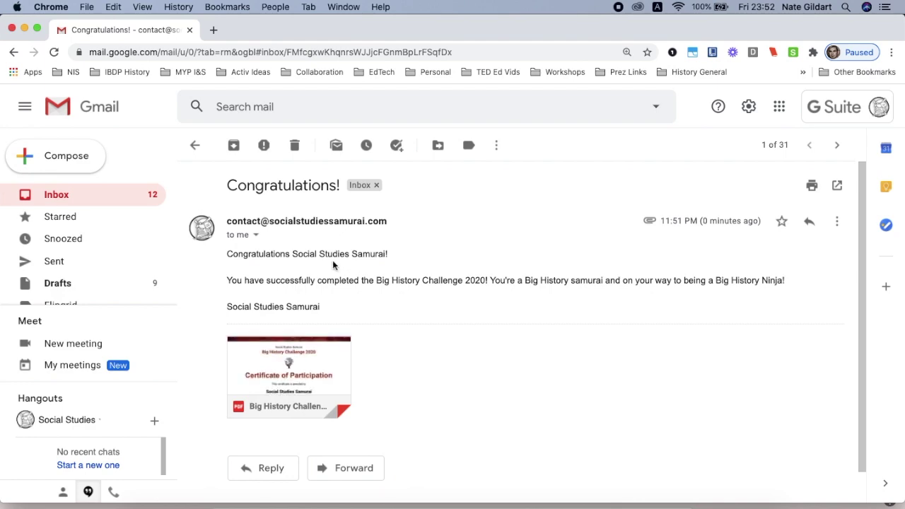
scroll(332, 262, up, 5)
scroll(332, 262, down, 5)
mouse_move(306, 361)
click(306, 362)
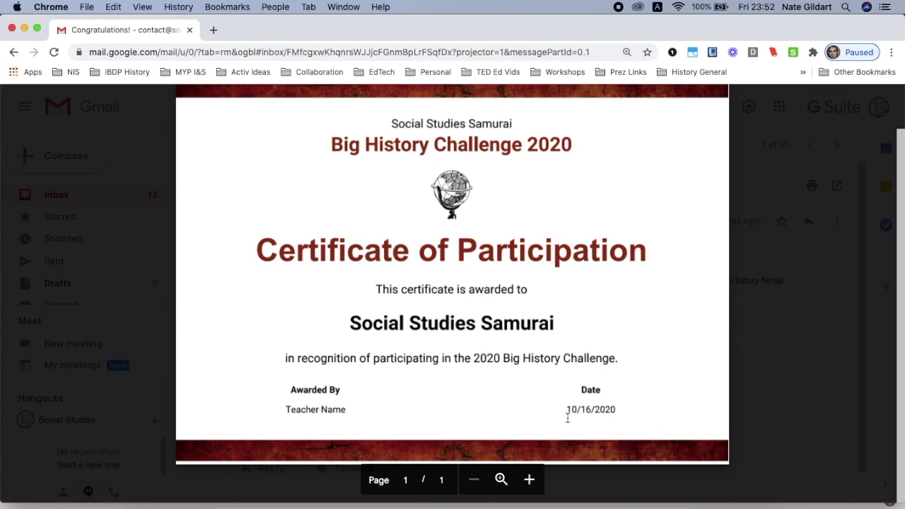
scroll(576, 418, up, 2)
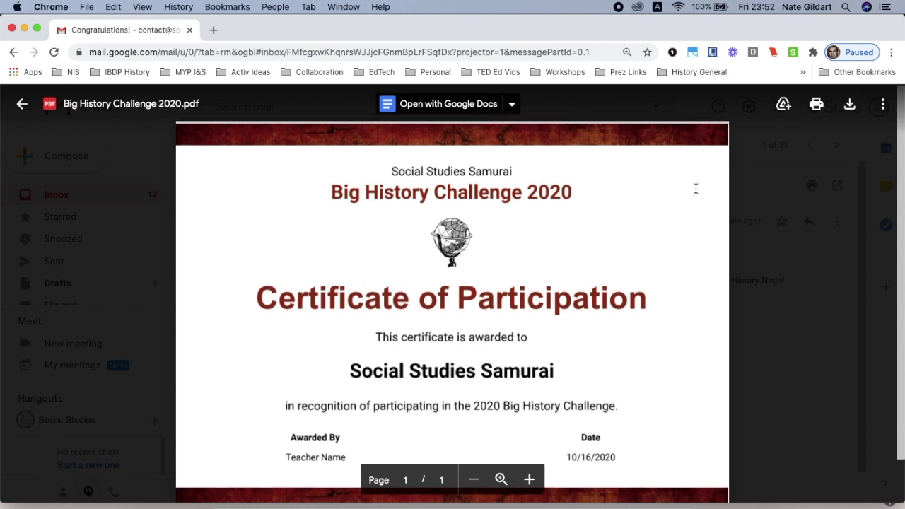
scroll(696, 188, down, 2)
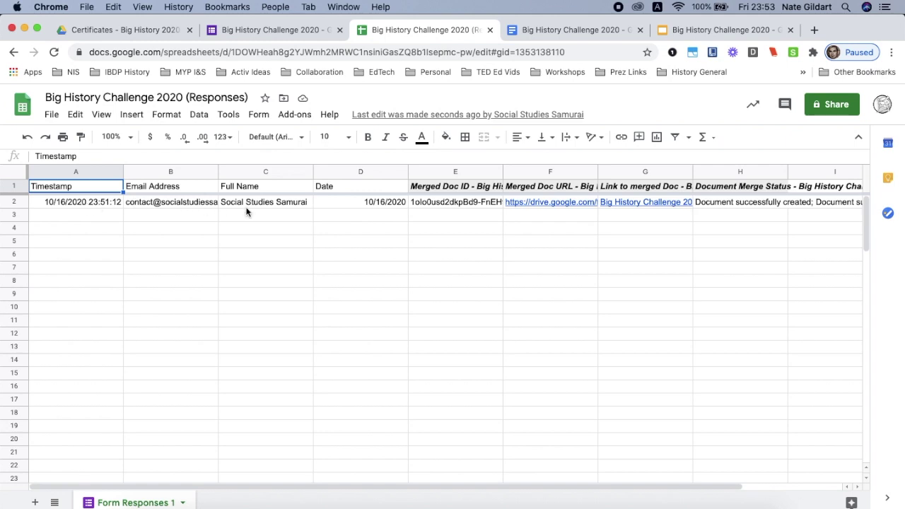
Preview the merged certificate link in cell G2, then go to the Certificates - Big History 2020 Drive folder.
mouse_move(682, 207)
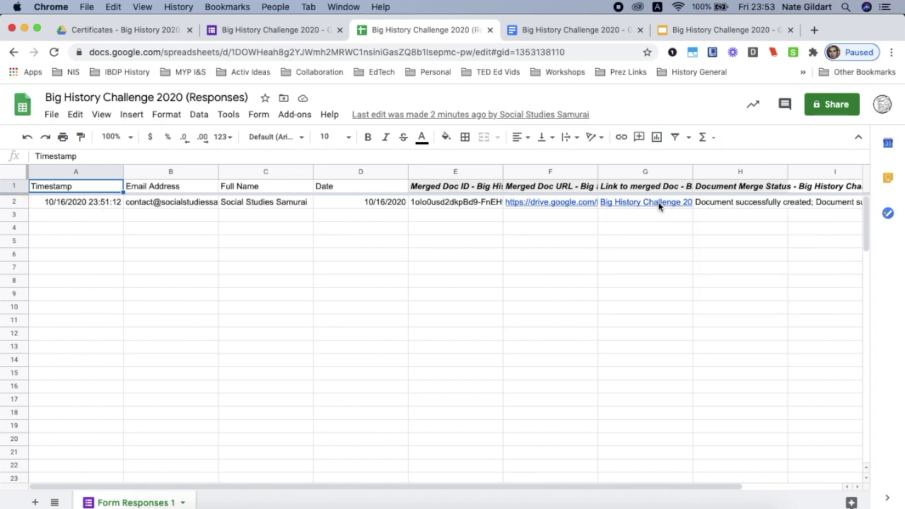
mouse_move(655, 204)
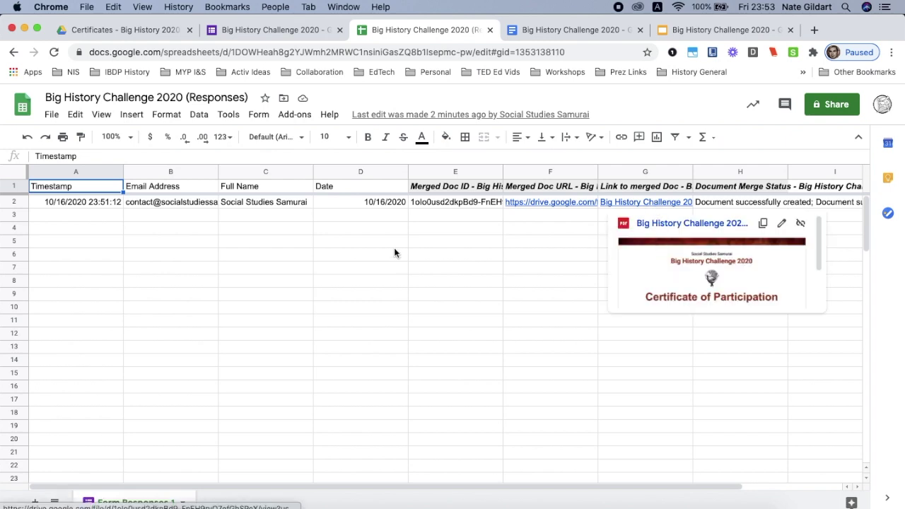
click(162, 36)
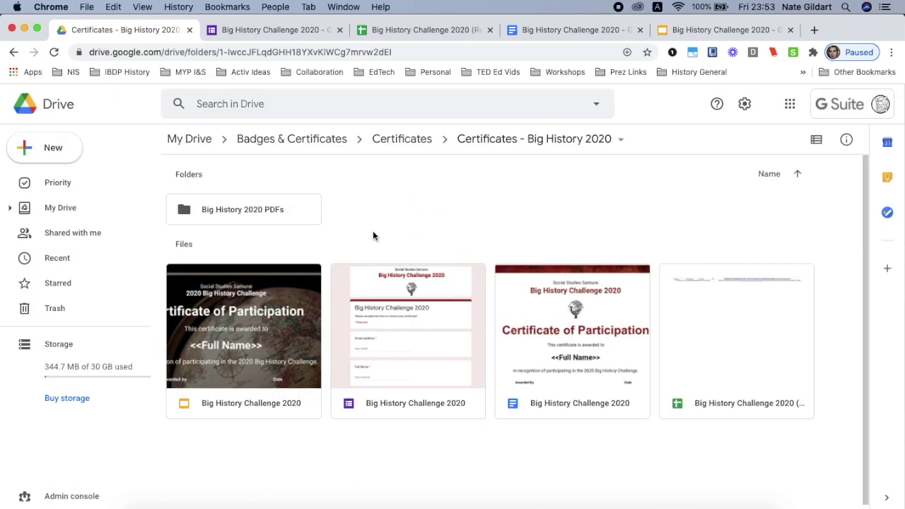
Open the Big History 2020 PDFs folder and confirm it holds one merged certificate PDF.
double_click(276, 211)
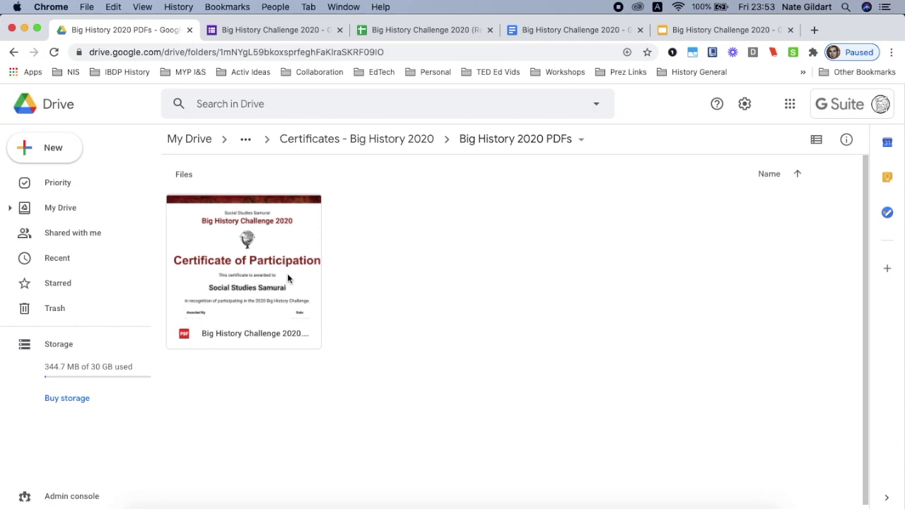
click(264, 252)
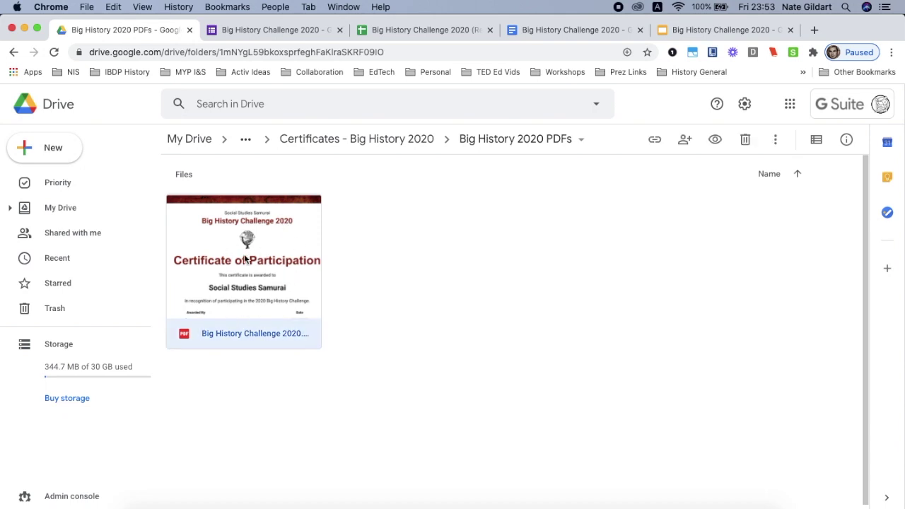
click(337, 262)
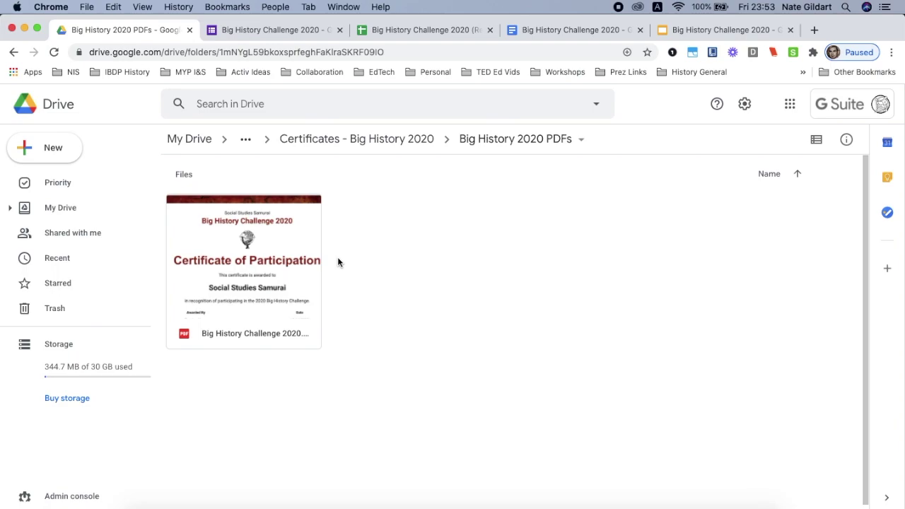